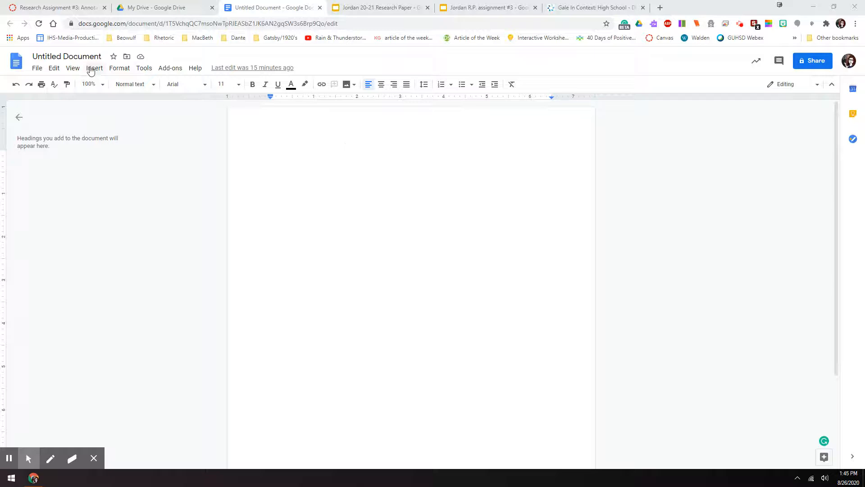
- Rename the document as the teacher's surname followed by "Reserch Assignment #3: Annotated Bibliography"
{"action": "left_click_drag", "start_coordinate": [105, 57], "coordinate": [28, 58]}
{"action": "type", "text": "Jordan "}
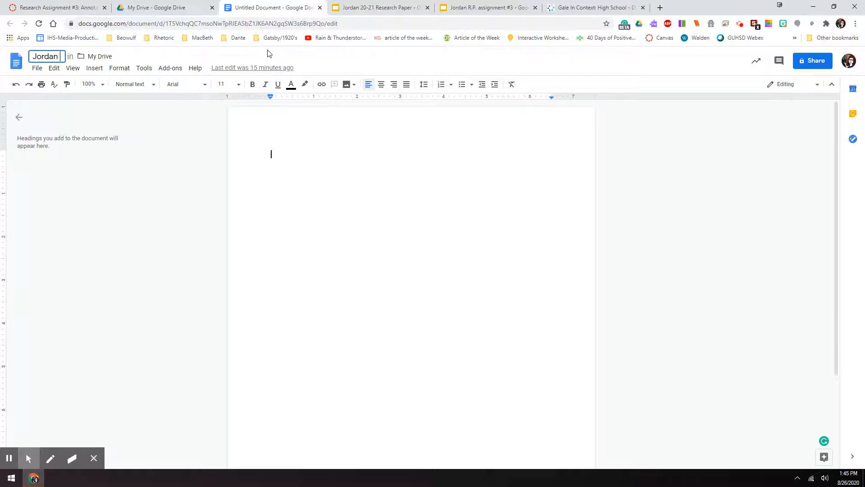
{"action": "type", "text": "Reserch Assignment #3: Annotated Bibliography"}
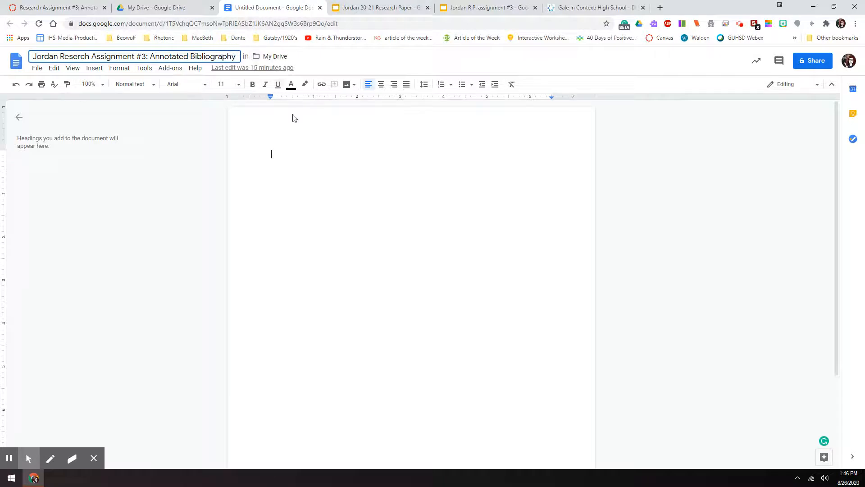
{"action": "left_click", "coordinate": [283, 143]}
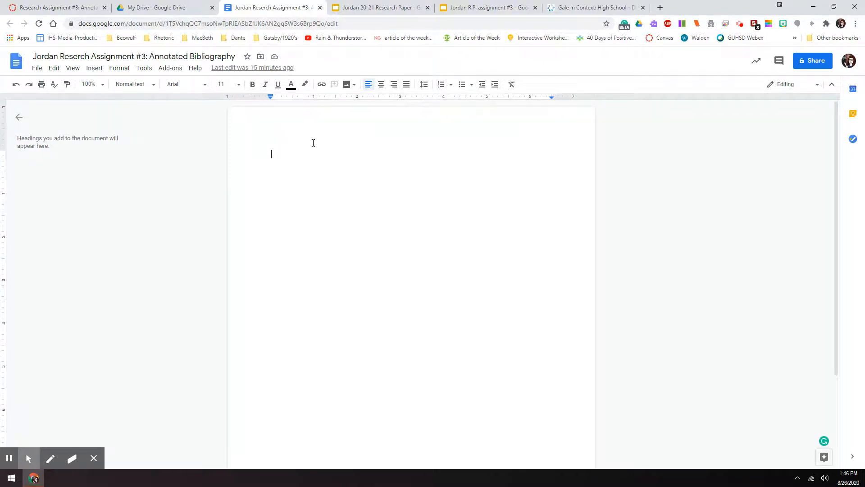
- Add a header to the document and place the cursor in it
{"action": "left_click", "coordinate": [99, 70]}
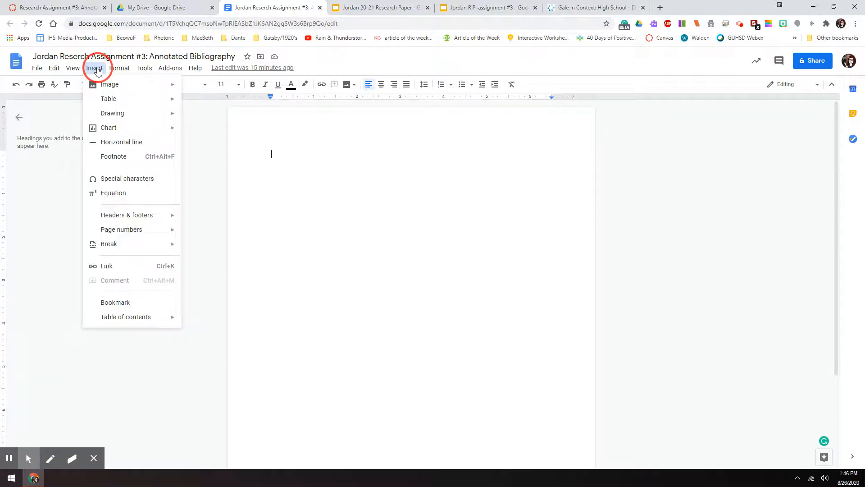
{"action": "mouse_move", "coordinate": [126, 215]}
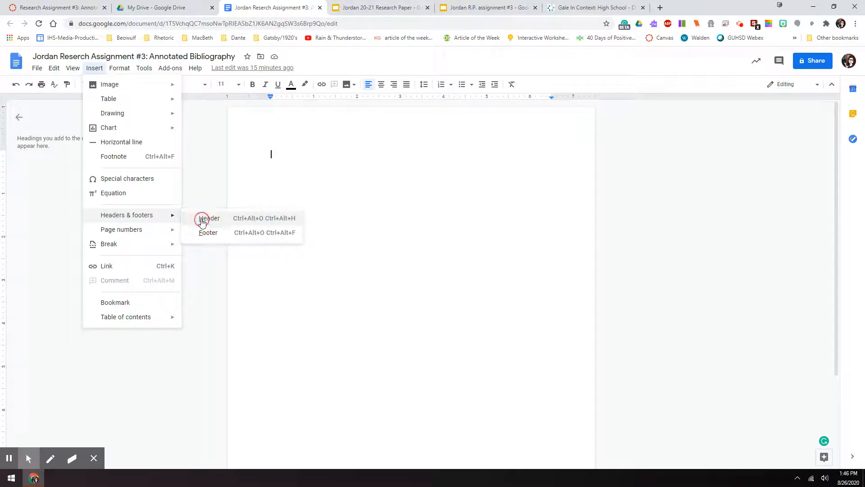
{"action": "left_click", "coordinate": [203, 219]}
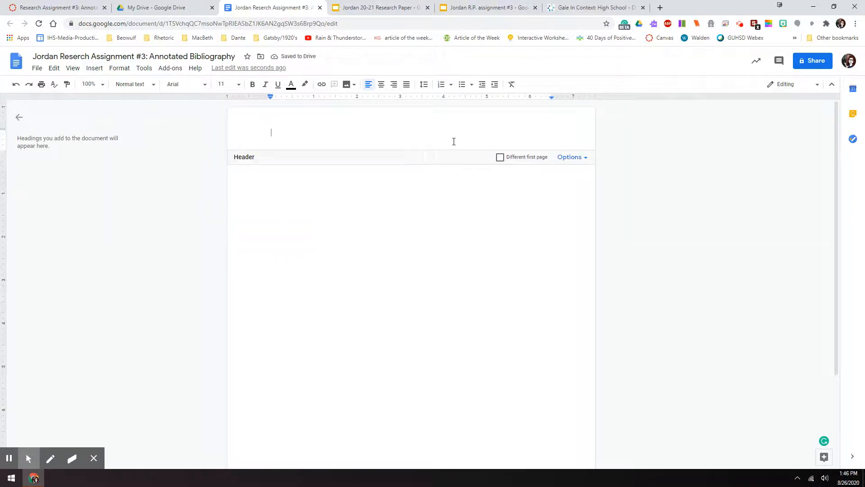
{"action": "mouse_move", "coordinate": [359, 144]}
{"action": "left_mouse_down"}
{"action": "mouse_move", "coordinate": [366, 111]}
{"action": "mouse_move", "coordinate": [360, 147]}
{"action": "mouse_move", "coordinate": [365, 125]}
{"action": "left_mouse_up"}
- Set the header text to Times New Roman, size 12, and align it right
{"action": "left_click", "coordinate": [203, 86]}
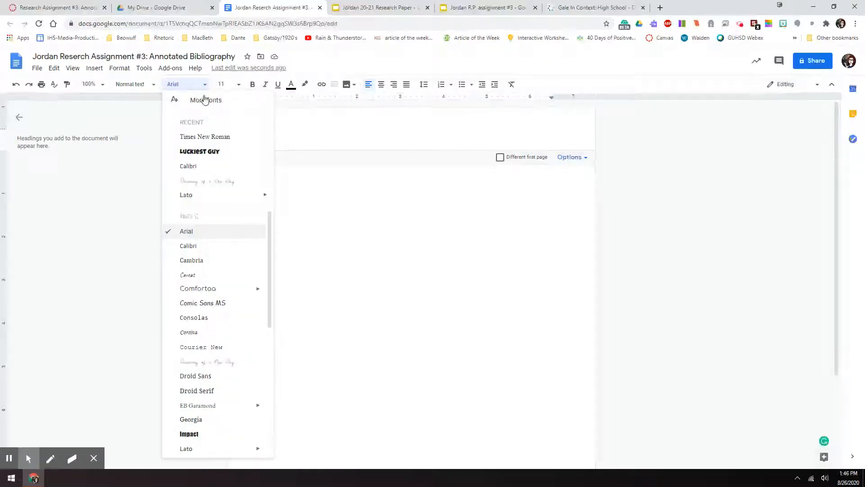
{"action": "left_click", "coordinate": [210, 142]}
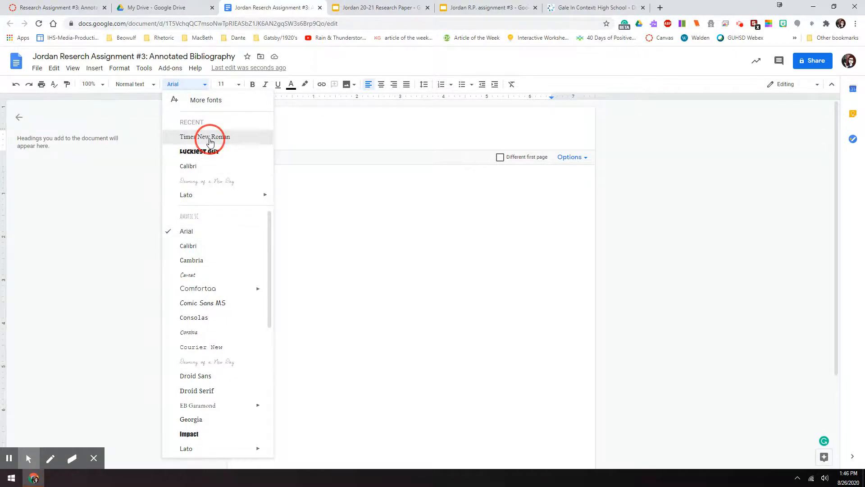
{"action": "left_click", "coordinate": [238, 85]}
{"action": "left_click", "coordinate": [220, 159]}
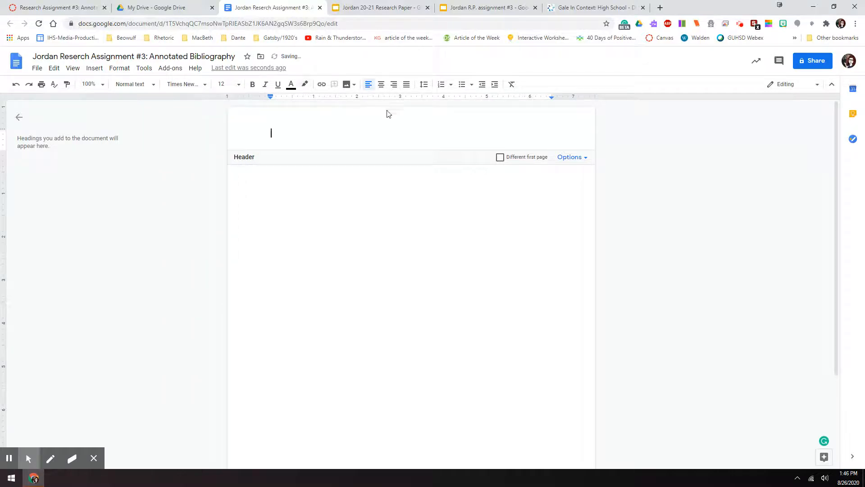
{"action": "left_click", "coordinate": [393, 87]}
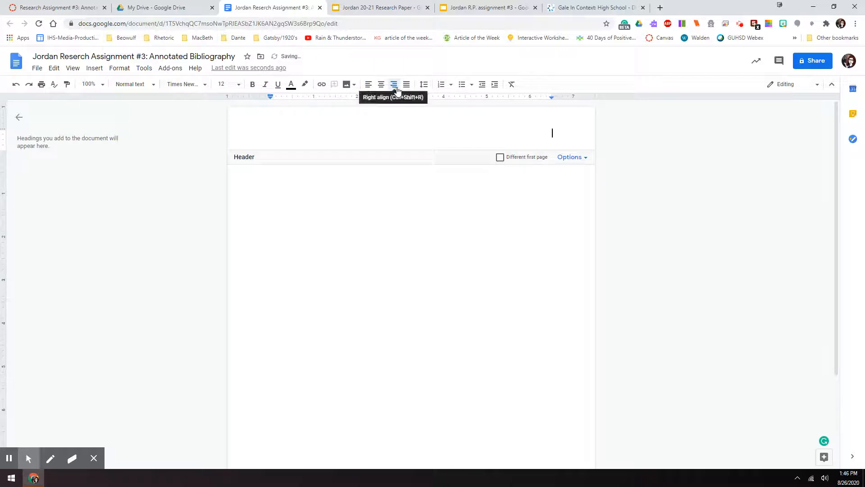
- Enter the placeholder "Last name" in the header followed by an automatic page number, and return to the document body
{"action": "type", "text": "Last name"}
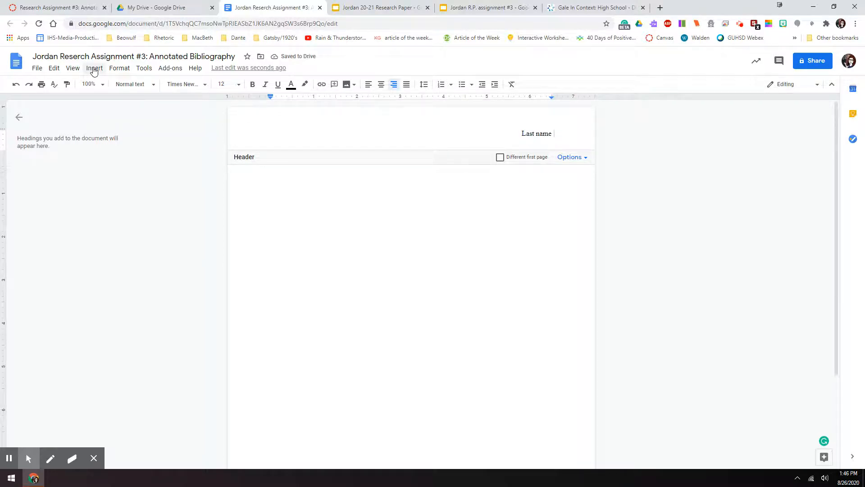
{"action": "type", "text": "1"}
{"action": "key", "text": "BackSpace"}
{"action": "left_click", "coordinate": [94, 69]}
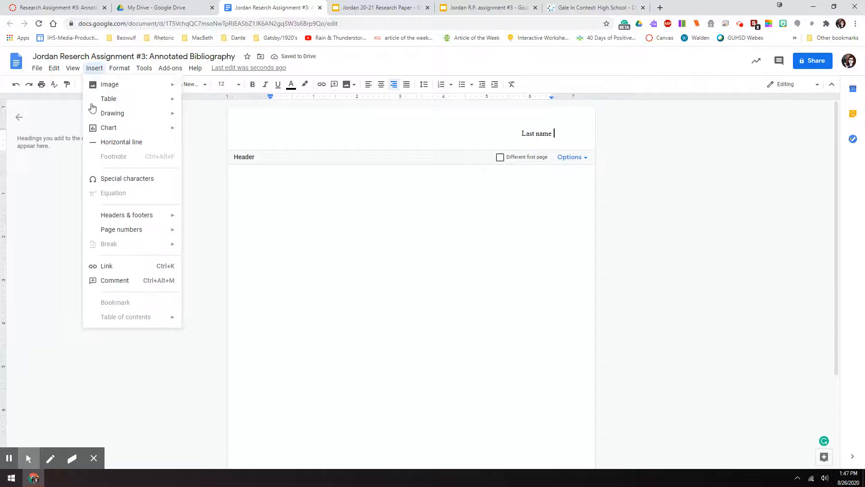
{"action": "left_click", "coordinate": [125, 234]}
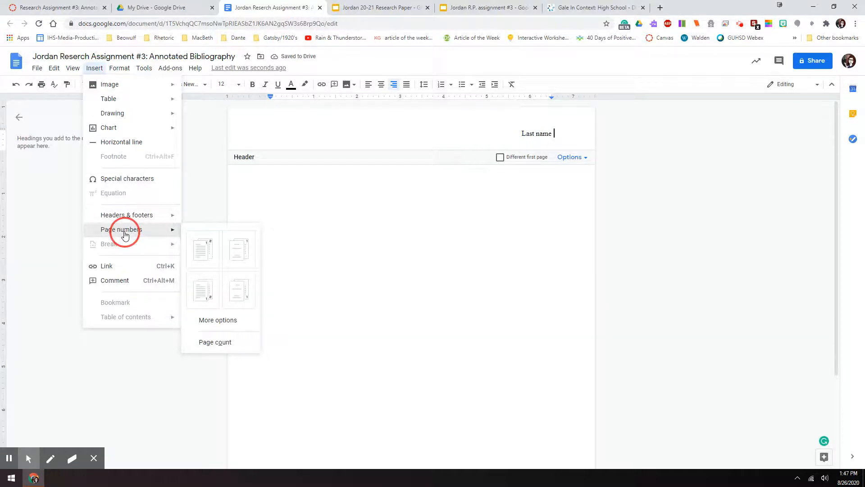
{"action": "left_click", "coordinate": [202, 253]}
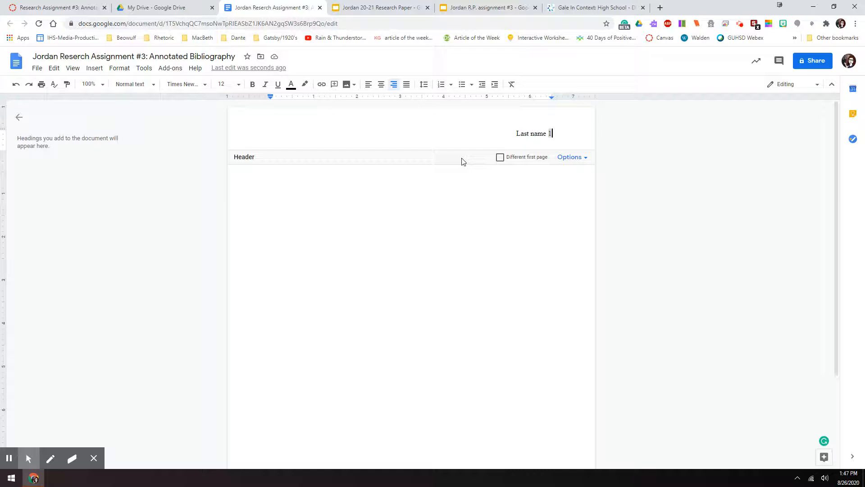
{"action": "left_click", "coordinate": [430, 197]}
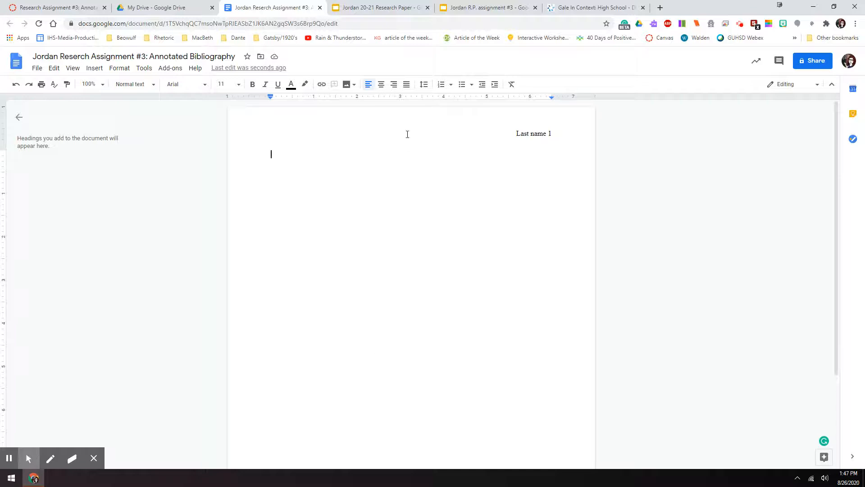
- Set the body text to Times New Roman, size 12, with double line spacing
{"action": "left_click", "coordinate": [203, 84]}
{"action": "left_click", "coordinate": [205, 136]}
{"action": "left_click", "coordinate": [235, 85]}
{"action": "left_click", "coordinate": [228, 163]}
{"action": "left_click", "coordinate": [423, 86]}
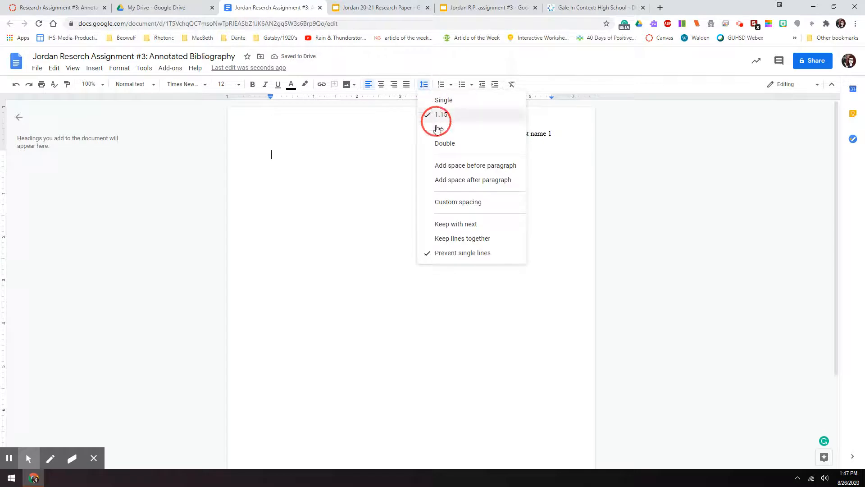
{"action": "left_click", "coordinate": [442, 144]}
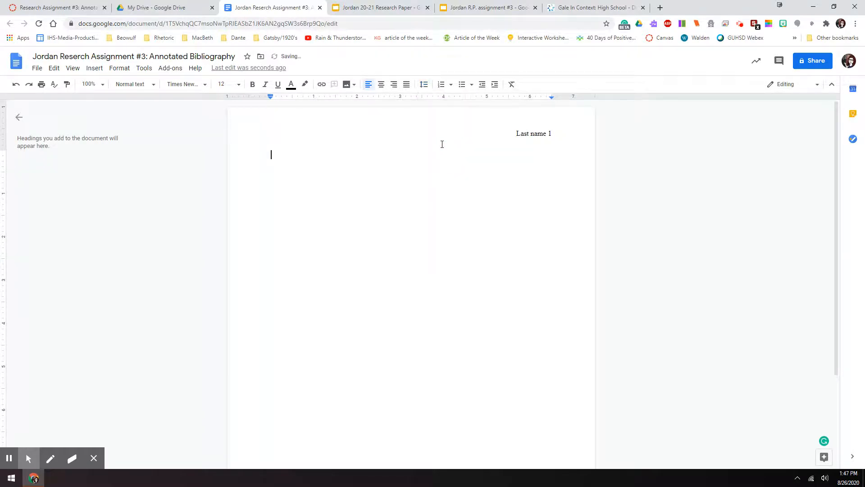
- Enter the placeholder line "First Last Name" at the start of the body, correcting the typo, and begin a new line
{"action": "type", "text": "First L:ast Name"}
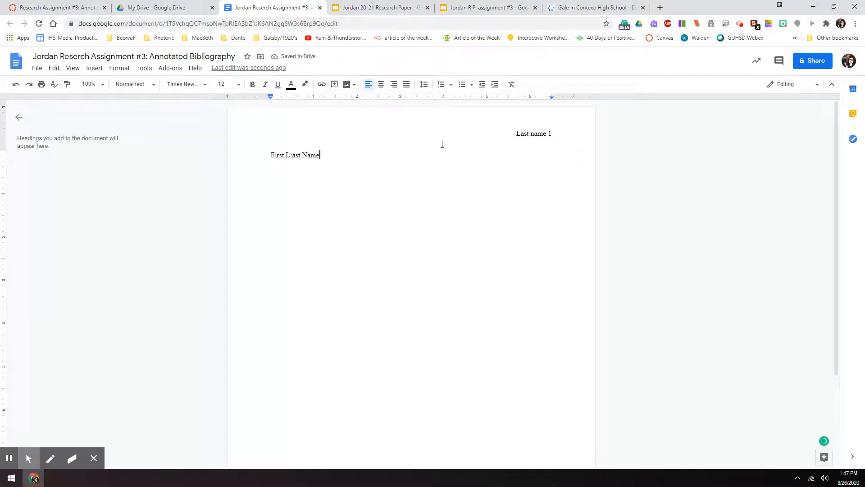
{"action": "key", "text": "BackSpace"}
{"action": "key", "text": "BackSpace"}
{"action": "key", "text": "BackSpace"}
{"action": "key", "text": "BackSpace"}
{"action": "key", "text": "BackSpace"}
{"action": "key", "text": "BackSpace"}
{"action": "key", "text": "BackSpace"}
{"action": "key", "text": "BackSpace"}
{"action": "key", "text": "BackSpace"}
{"action": "type", "text": "ast Name"}
{"action": "key", "text": "Return"}
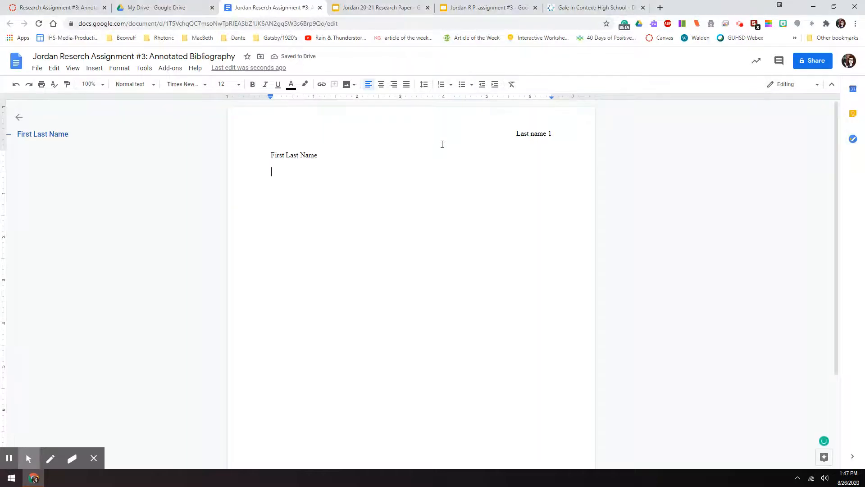
- Complete the heading with separate lines for "English 7", the teacher's title and surname, and "August 31, 2020"
{"action": "type", "text": "English 7"}
{"action": "key", "text": "Return"}
{"action": "type", "text": "M"}
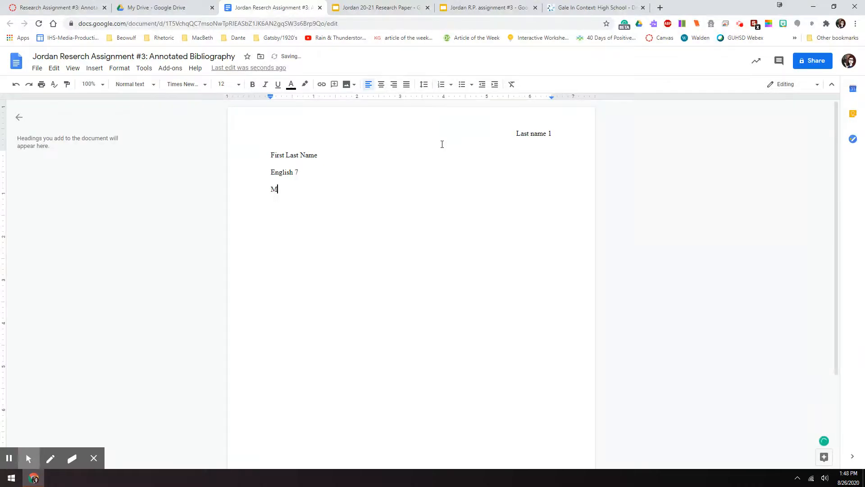
{"action": "type", "text": "rs. Jordan"}
{"action": "key", "text": "Return"}
{"action": "type", "text": "August 31, 2020"}
{"action": "key", "text": "Return"}
- Add the centered title "Annotated Bibliography" below the heading and return to left alignment on the lines beneath it
{"action": "left_click", "coordinate": [381, 85]}
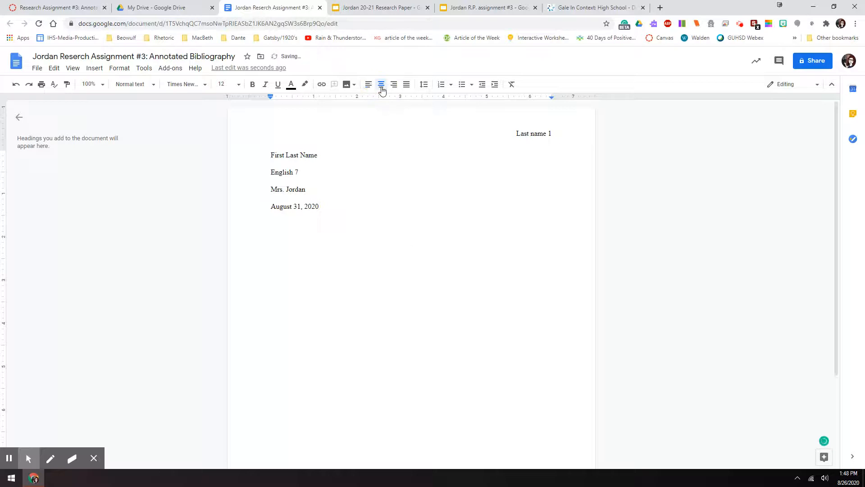
{"action": "type", "text": "Annotated Bi"}
{"action": "key", "text": "Tab"}
{"action": "key", "text": "Return"}
{"action": "left_click", "coordinate": [368, 86]}
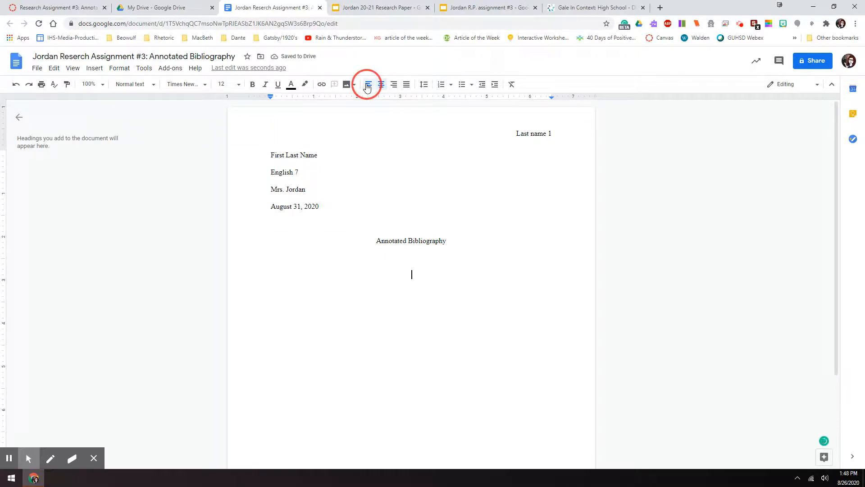
{"action": "left_click", "coordinate": [367, 86]}
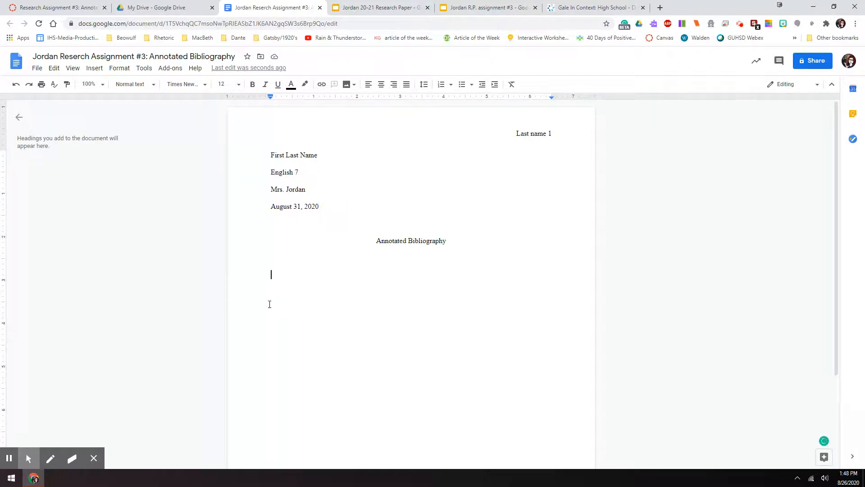
- Try pasting the clipboard content below the title and remove the pasted iframe code
{"action": "double_click", "coordinate": [275, 275]}
{"action": "right_click", "coordinate": [275, 275]}
{"action": "left_click", "coordinate": [303, 117]}
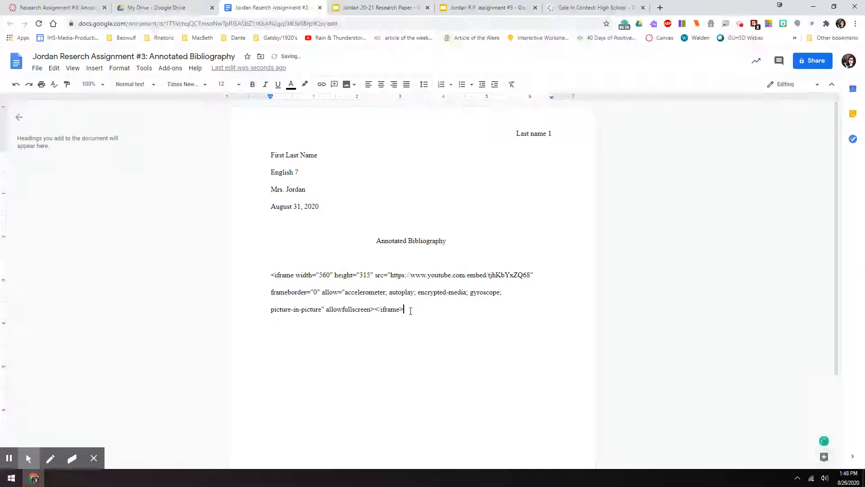
{"action": "left_click_drag", "start_coordinate": [404, 310], "coordinate": [248, 266]}
{"action": "key", "text": "ctrl+c"}
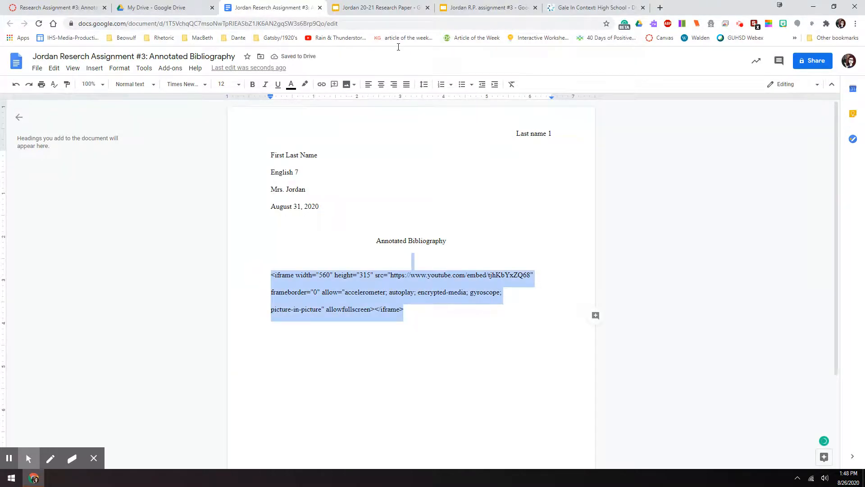
{"action": "key", "text": "BackSpace"}
- Try to bring the source citation from the Gale In Context article into the document, and delete the pasted text
{"action": "left_click", "coordinate": [597, 9]}
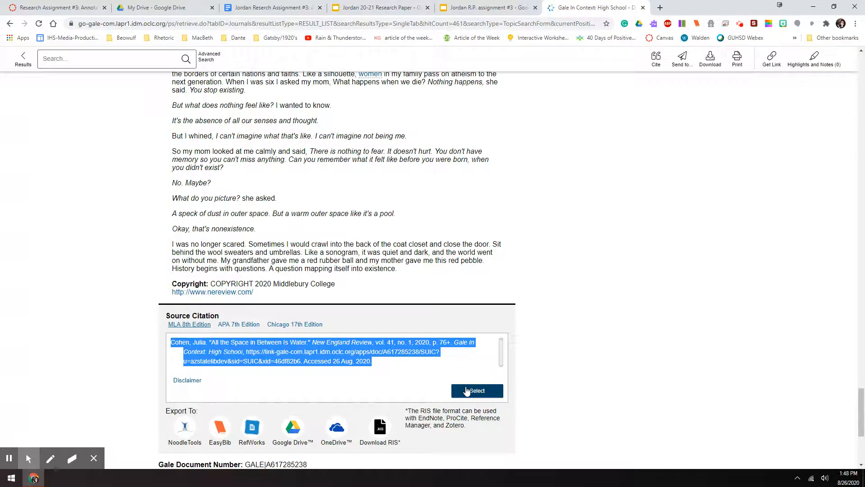
{"action": "left_click", "coordinate": [256, 15]}
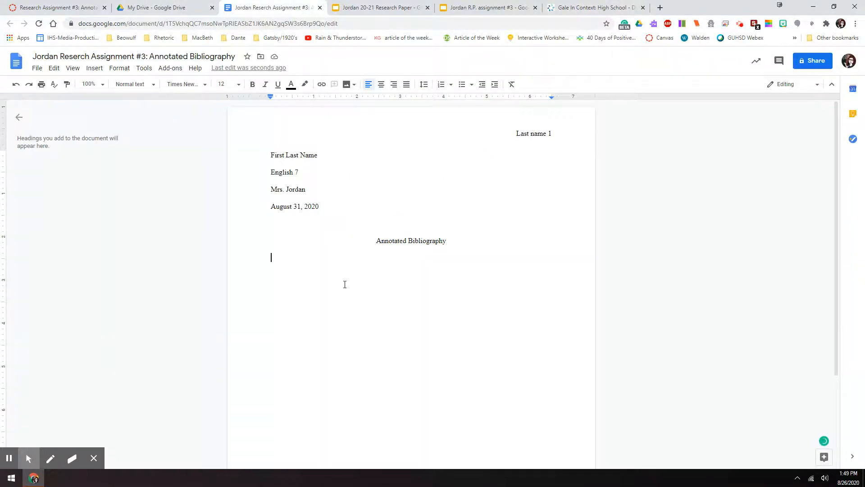
{"action": "key", "text": "ctrl+v"}
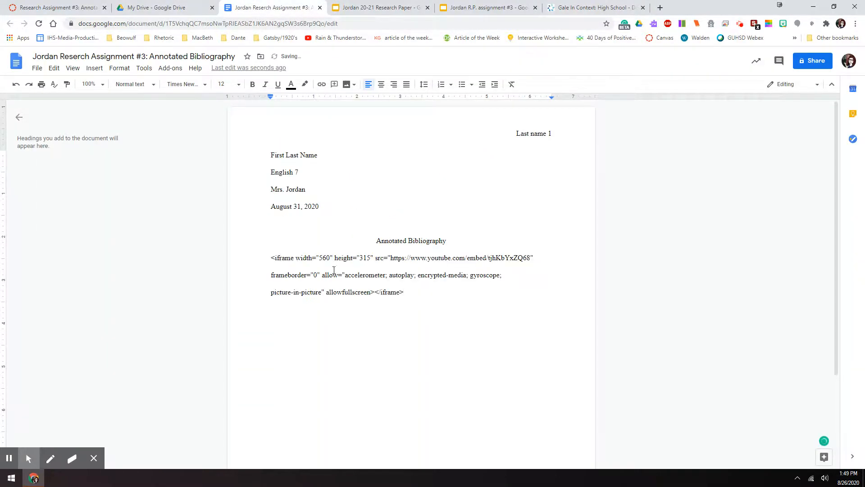
{"action": "left_click", "coordinate": [197, 234], "text": "shift"}
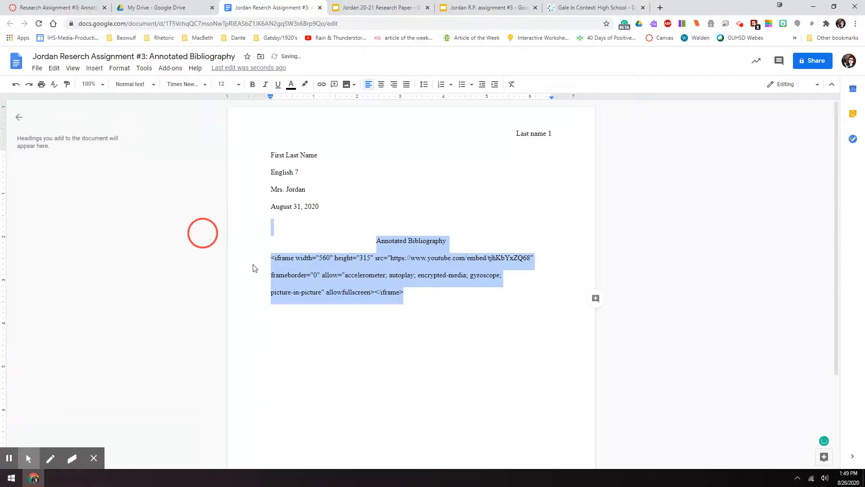
{"action": "left_click", "coordinate": [279, 262], "text": "shift"}
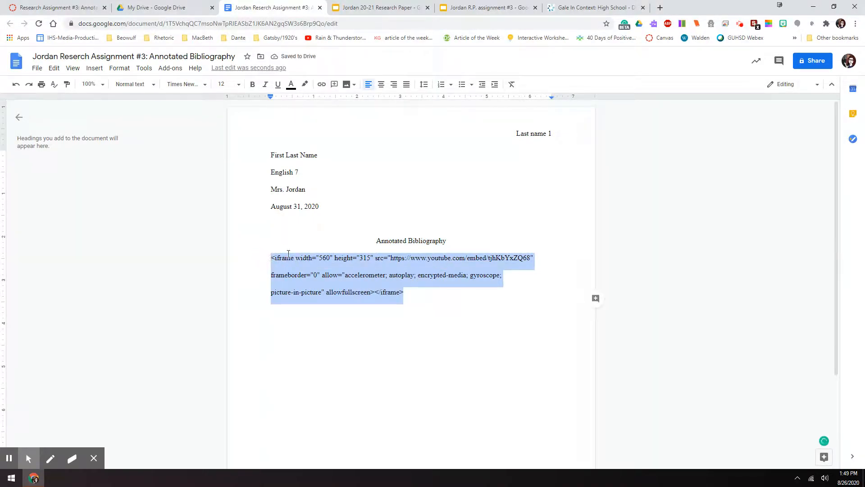
{"action": "key", "text": "BackSpace"}
- Copy the selected MLA 8th Edition citation from the Gale In Context article and paste it below the Annotated Bibliography title
{"action": "left_click", "coordinate": [577, 7]}
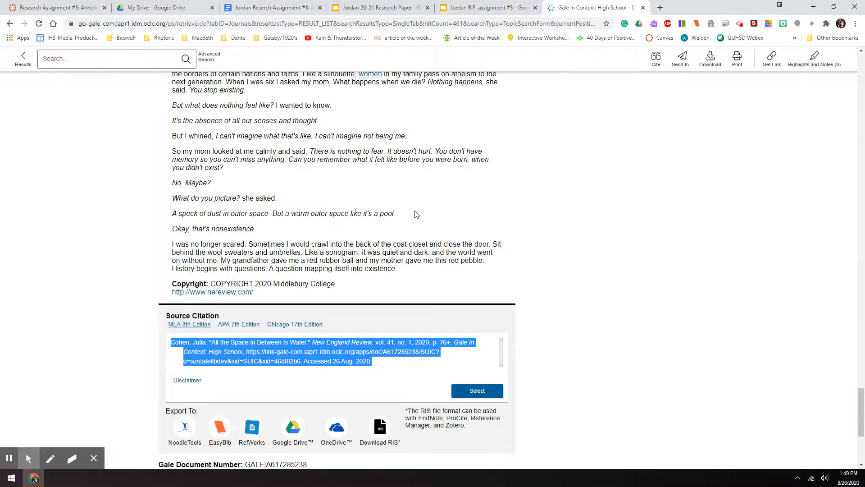
{"action": "right_click", "coordinate": [284, 355]}
{"action": "left_click", "coordinate": [301, 360]}
{"action": "left_click", "coordinate": [283, 7]}
{"action": "right_click", "coordinate": [279, 275]}
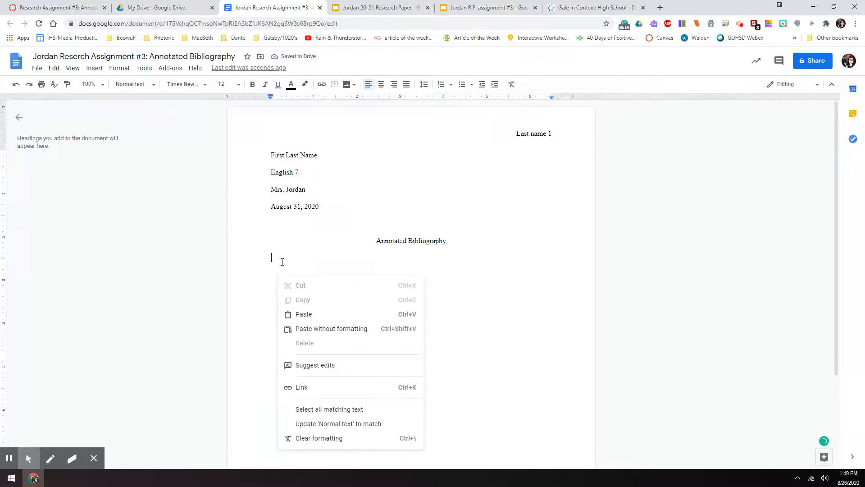
{"action": "left_click", "coordinate": [303, 314]}
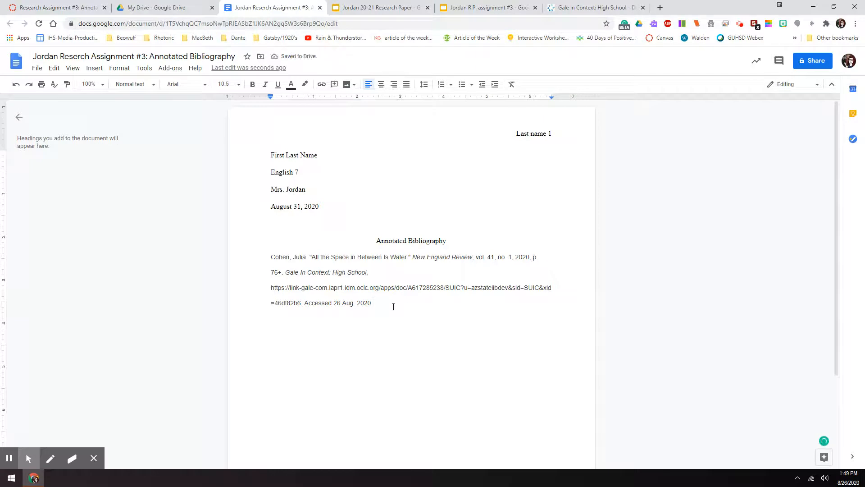
- Format the source citation in Times New Roman at size 12 and check its line spacing options
{"action": "left_click_drag", "start_coordinate": [393, 306], "coordinate": [261, 252]}
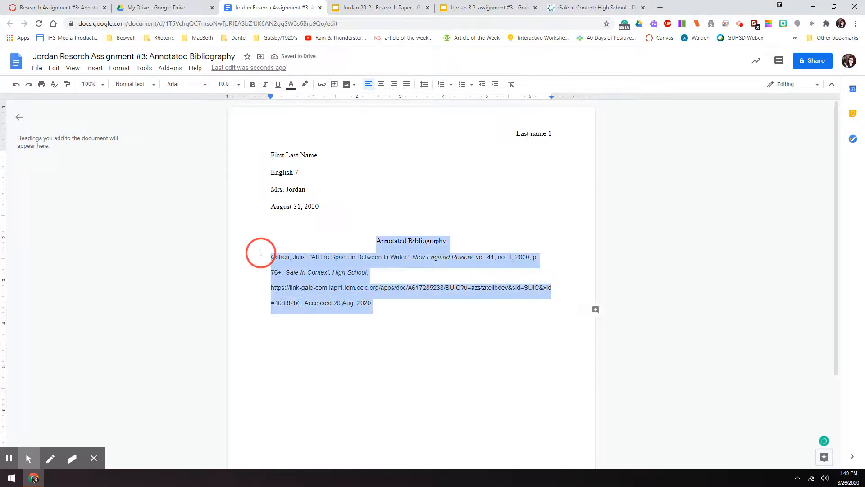
{"action": "left_click", "coordinate": [362, 248]}
{"action": "left_click_drag", "start_coordinate": [375, 302], "coordinate": [273, 262]}
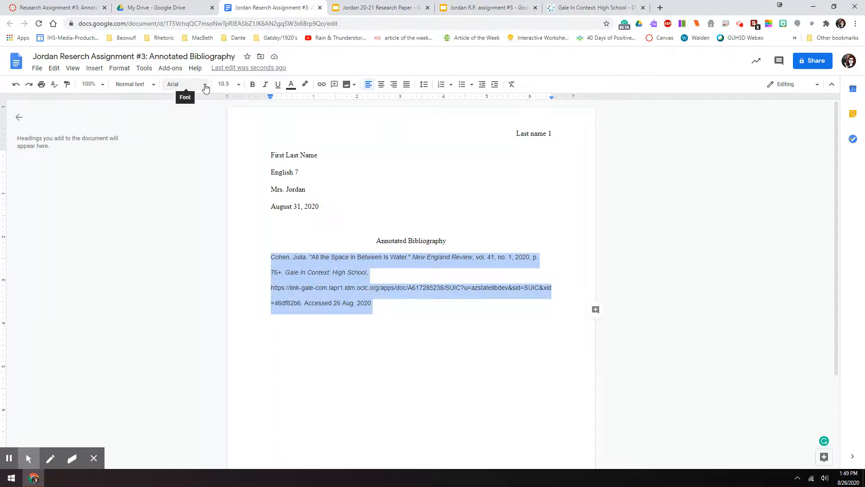
{"action": "left_click", "coordinate": [206, 85]}
{"action": "left_click", "coordinate": [194, 135]}
{"action": "left_click", "coordinate": [239, 85]}
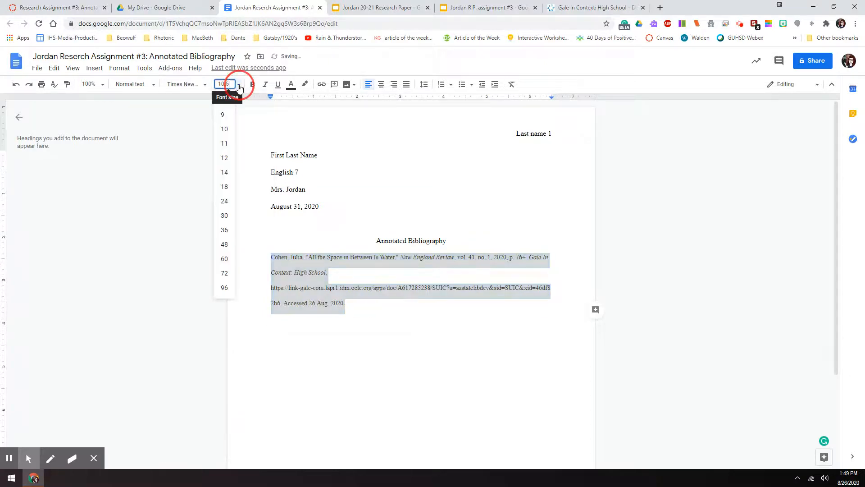
{"action": "left_click", "coordinate": [225, 159]}
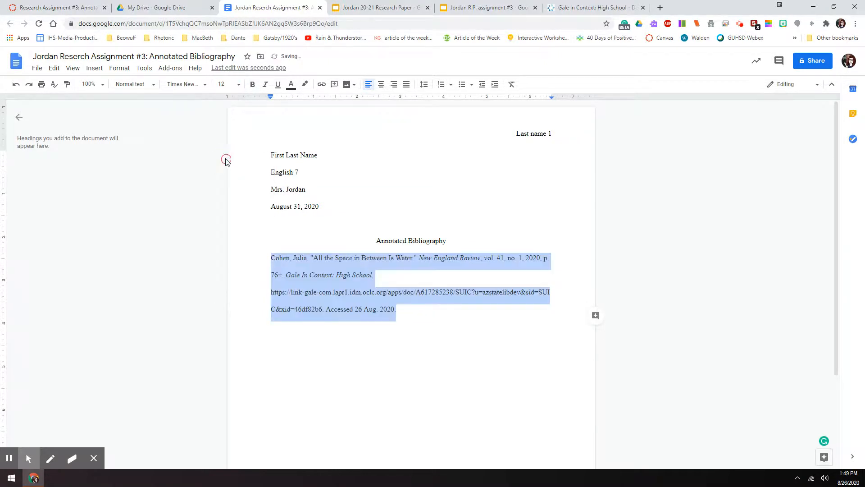
{"action": "left_click", "coordinate": [425, 85]}
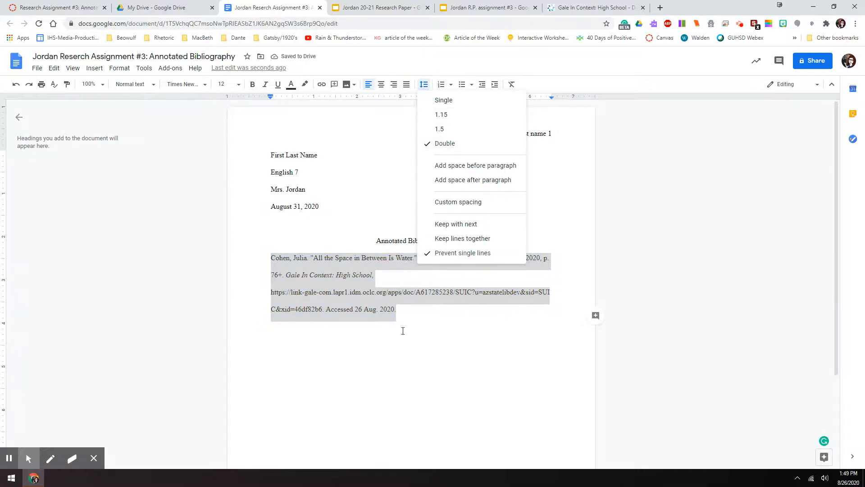
{"action": "left_click", "coordinate": [406, 310]}
{"action": "left_click", "coordinate": [403, 313]}
- Apply a hanging special indent of 0.5 inches to the whole source citation below the title
{"action": "left_click_drag", "start_coordinate": [269, 272], "coordinate": [267, 260]}
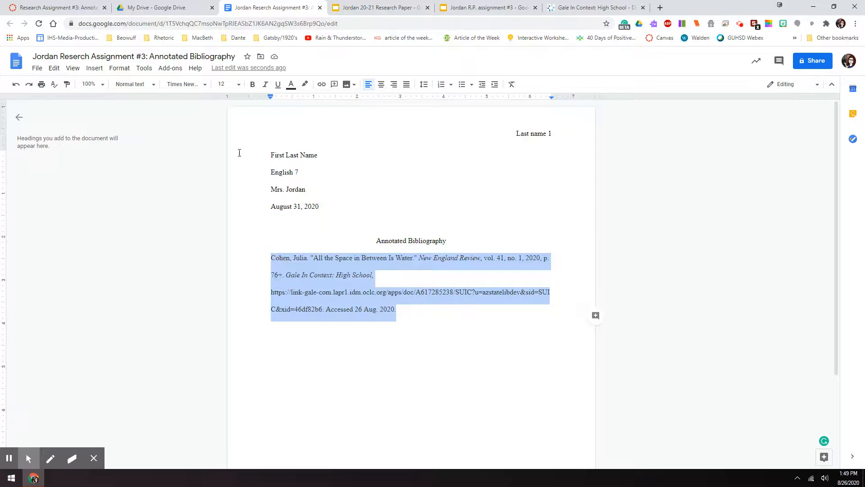
{"action": "left_click", "coordinate": [113, 71]}
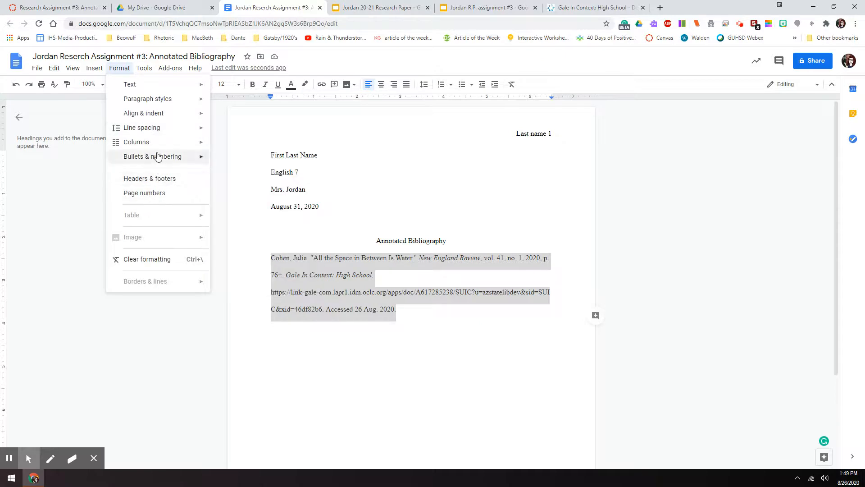
{"action": "mouse_move", "coordinate": [163, 115]}
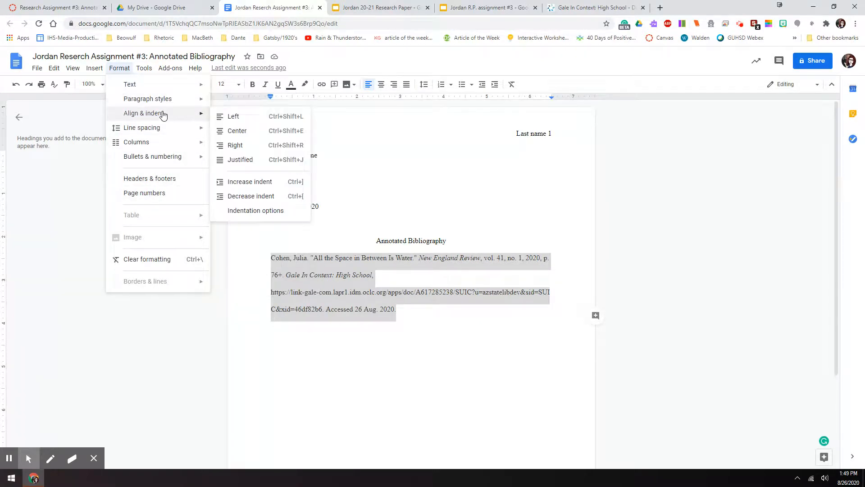
{"action": "left_click", "coordinate": [159, 118]}
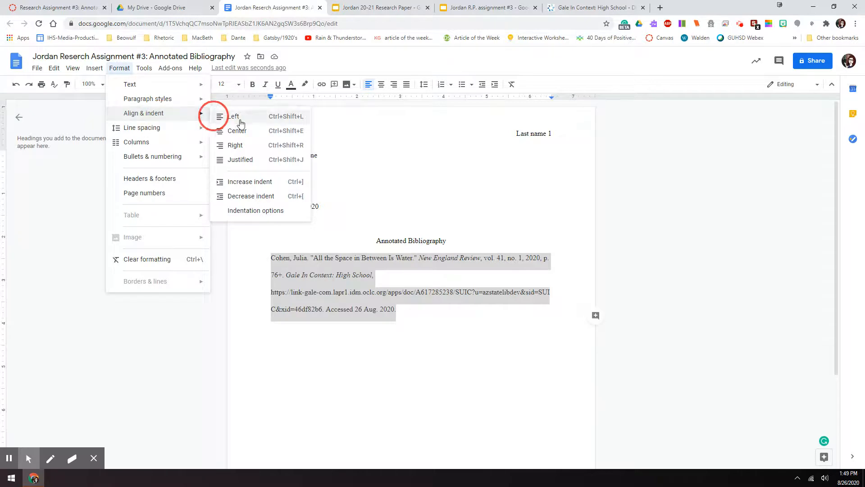
{"action": "left_click", "coordinate": [260, 212]}
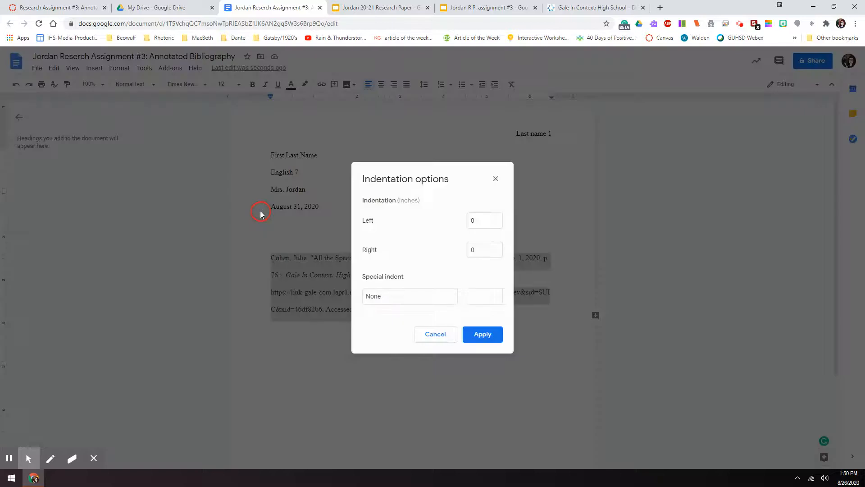
{"action": "left_click", "coordinate": [399, 296]}
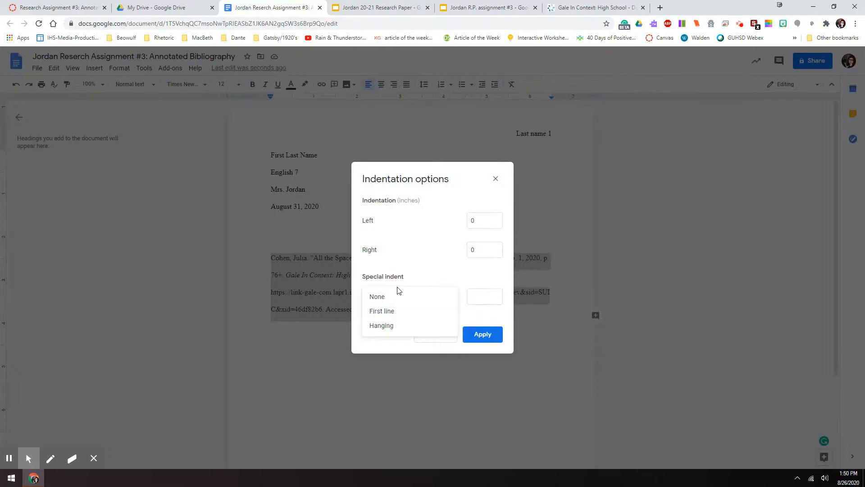
{"action": "left_click", "coordinate": [395, 327]}
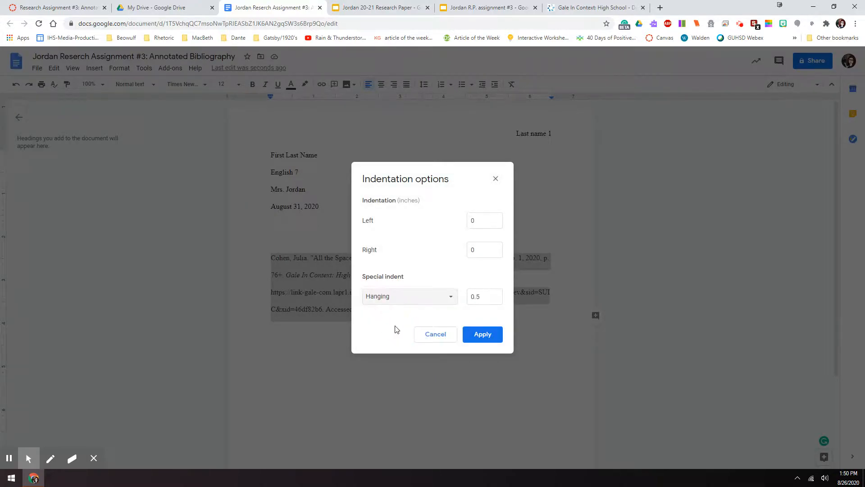
{"action": "left_click", "coordinate": [471, 344]}
{"action": "left_click", "coordinate": [479, 320]}
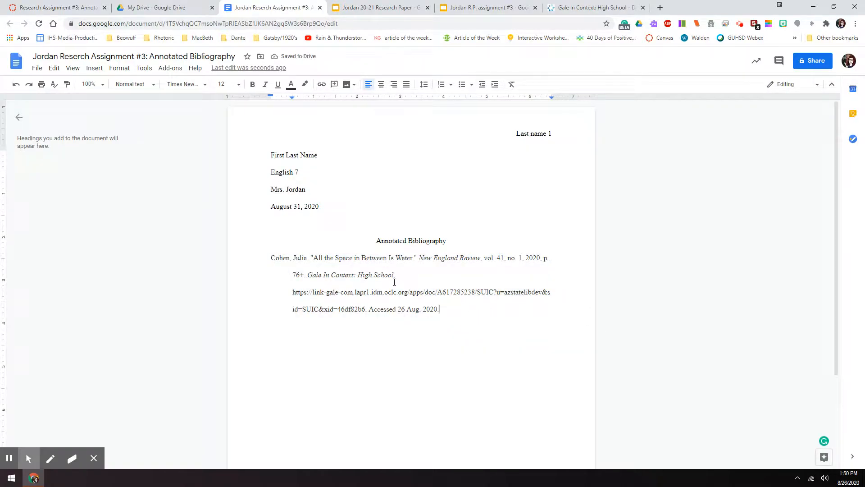
- Below the citation, write "The article starts with the story of a Jewish family from New York. The author describes her memories as a child"
{"action": "key", "text": "Return"}
{"action": "type", "text": "The article starts with the story of a Jewish f"}
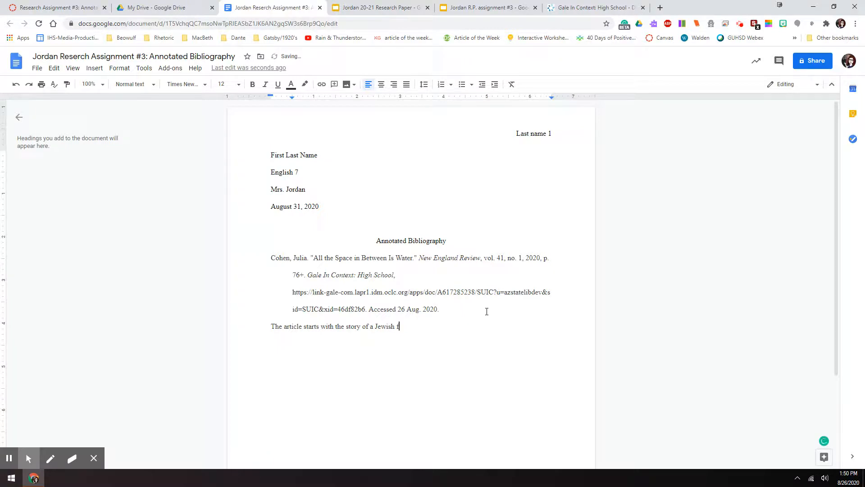
{"action": "type", "text": "amily from New York.  The author describes her "}
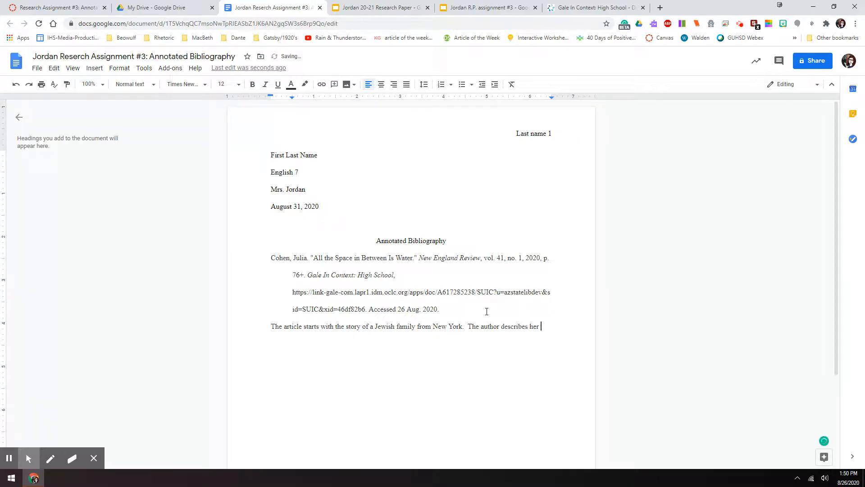
{"action": "type", "text": "memories as a chiled"}
{"action": "key", "text": "BackSpace"}
{"action": "key", "text": "BackSpace"}
{"action": "type", "text": "d"}
- Try to remove the special indent from a selection spanning the citation's last line and the summary text, and undo it
{"action": "mouse_move", "coordinate": [351, 345]}
{"action": "left_mouse_down"}
{"action": "mouse_move", "coordinate": [272, 334]}
{"action": "mouse_move", "coordinate": [263, 321]}
{"action": "left_mouse_up"}
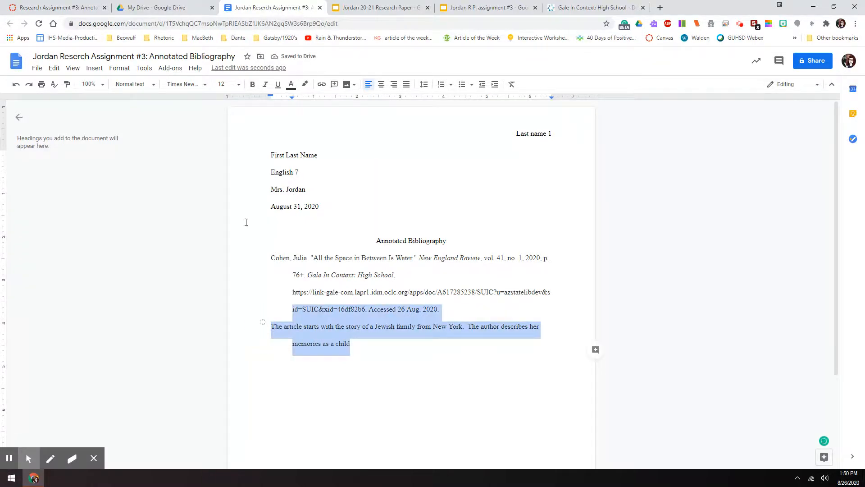
{"action": "left_click", "coordinate": [118, 72]}
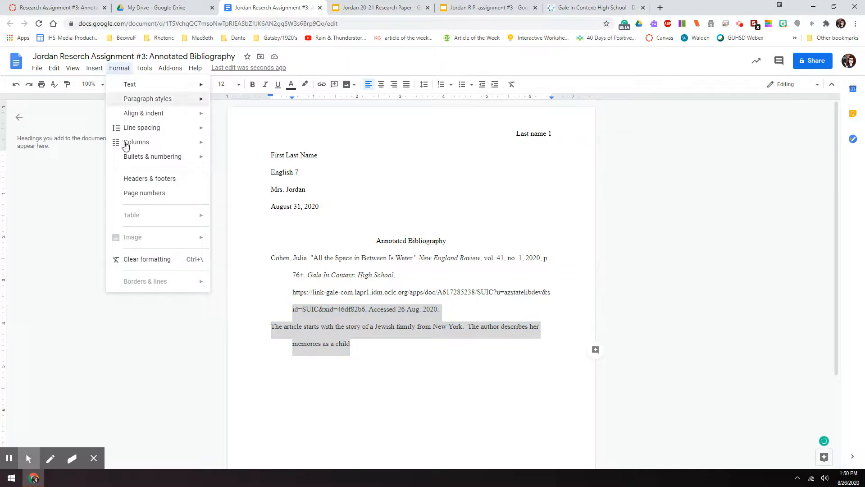
{"action": "mouse_move", "coordinate": [148, 99]}
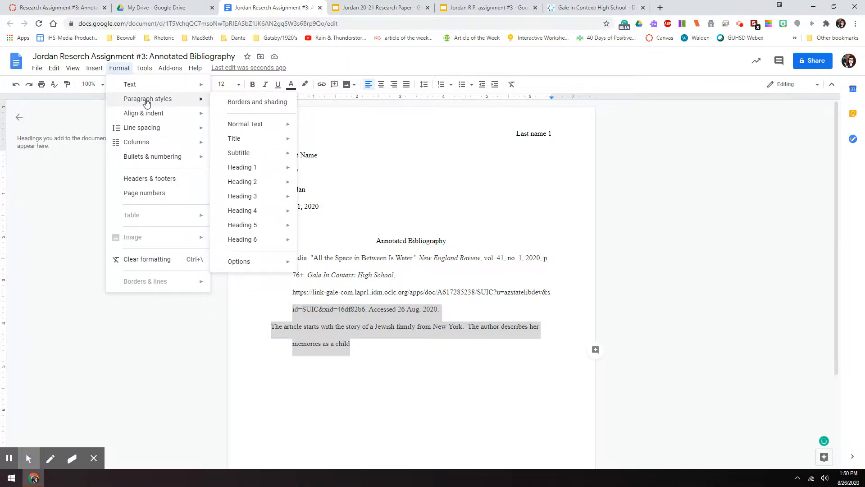
{"action": "left_click", "coordinate": [149, 116]}
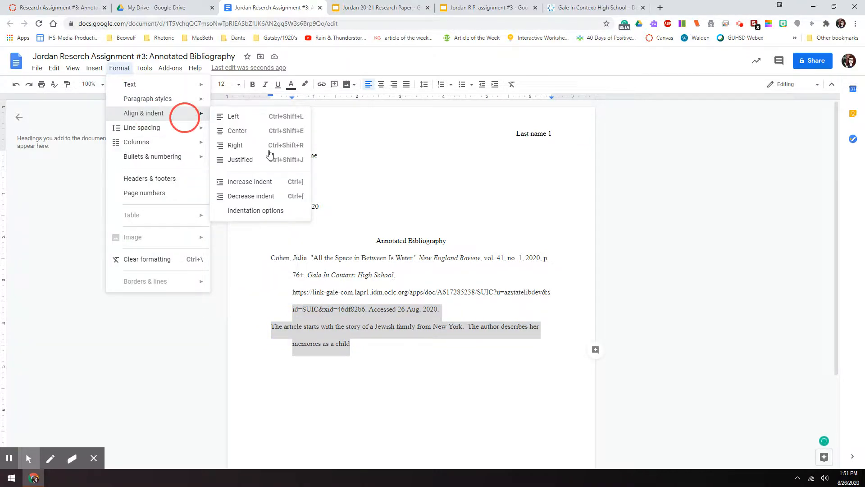
{"action": "left_click", "coordinate": [274, 212]}
{"action": "left_click", "coordinate": [383, 305]}
{"action": "left_click", "coordinate": [389, 267]}
{"action": "left_click", "coordinate": [469, 335]}
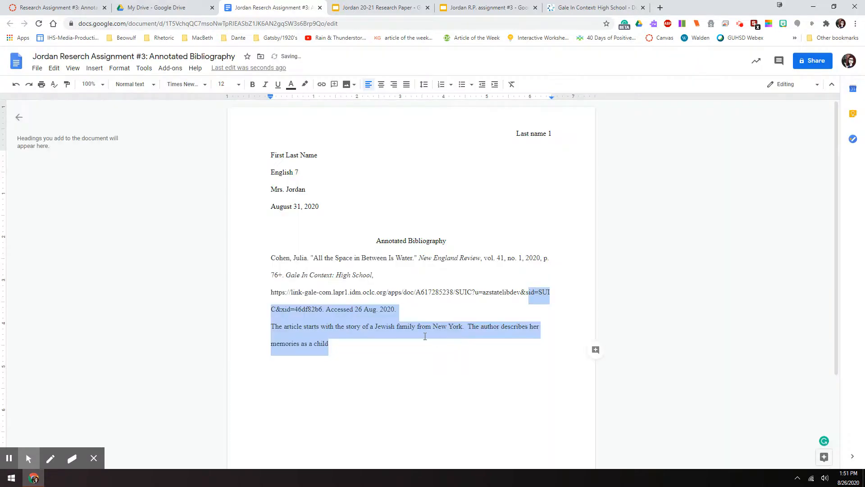
{"action": "left_click", "coordinate": [16, 86]}
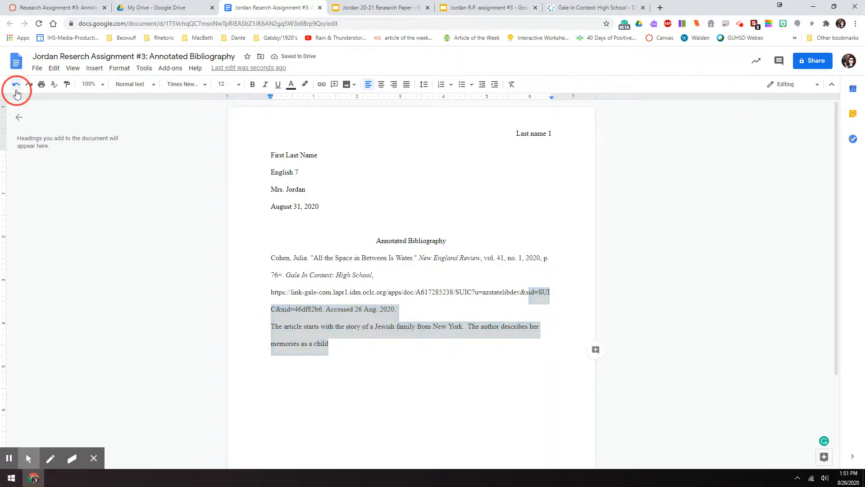
- Select only the summary paragraph below the citation and set its special indent to None
{"action": "left_click", "coordinate": [367, 343]}
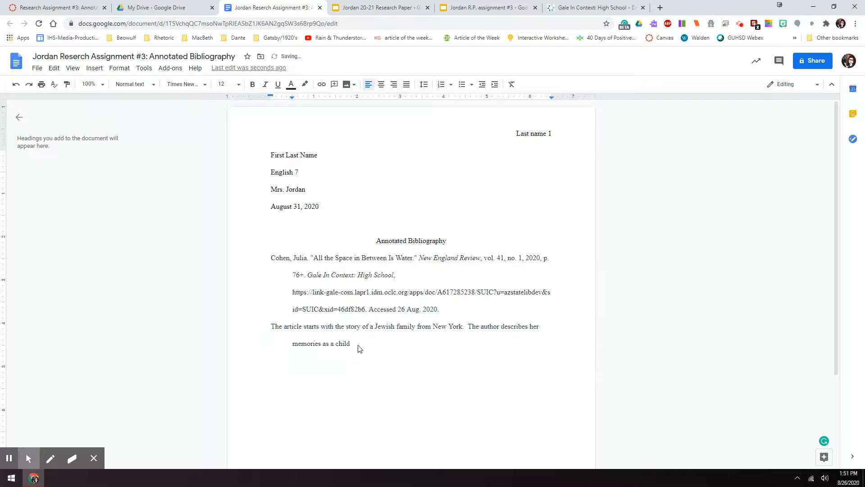
{"action": "left_click", "coordinate": [271, 328], "text": "shift"}
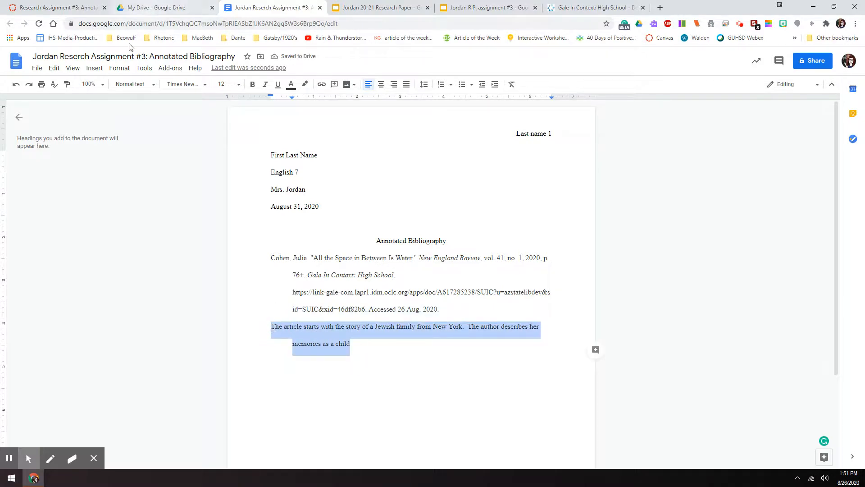
{"action": "left_click", "coordinate": [122, 72]}
{"action": "left_click", "coordinate": [131, 113]}
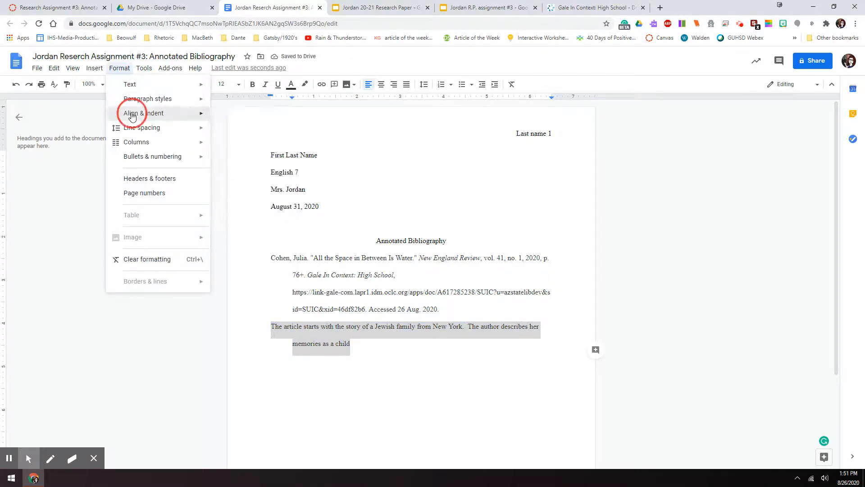
{"action": "left_click", "coordinate": [251, 211]}
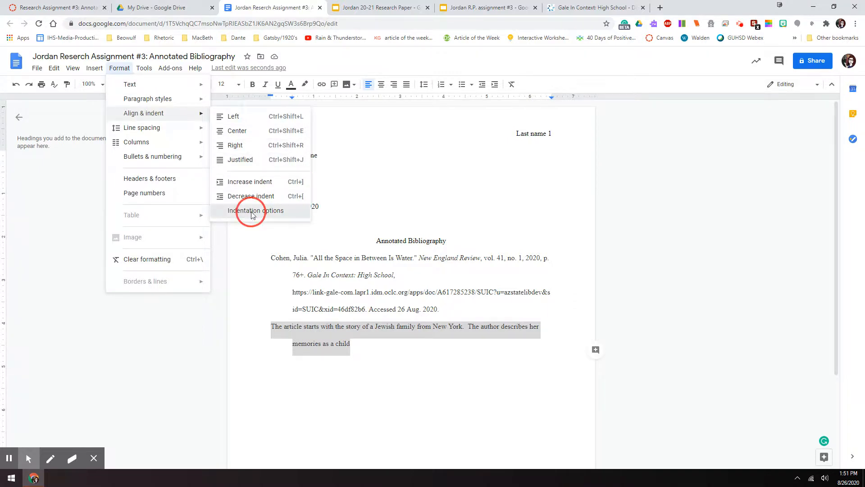
{"action": "left_click", "coordinate": [396, 296]}
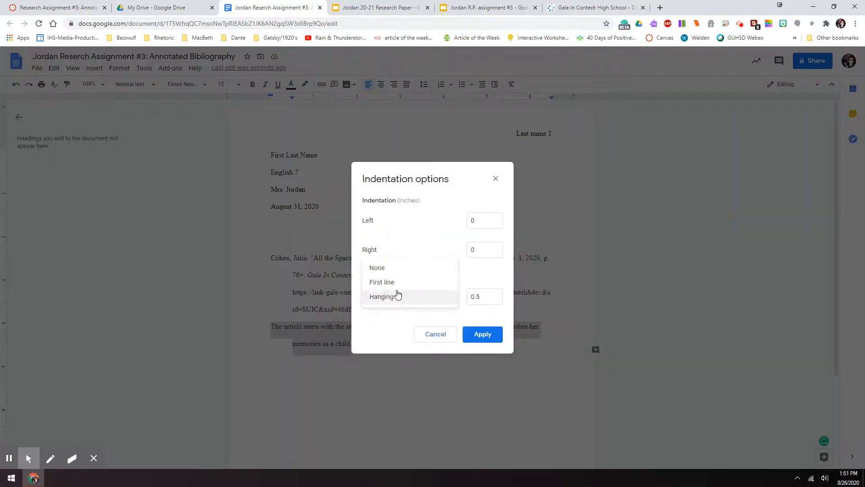
{"action": "left_click", "coordinate": [395, 272]}
{"action": "left_click", "coordinate": [473, 338]}
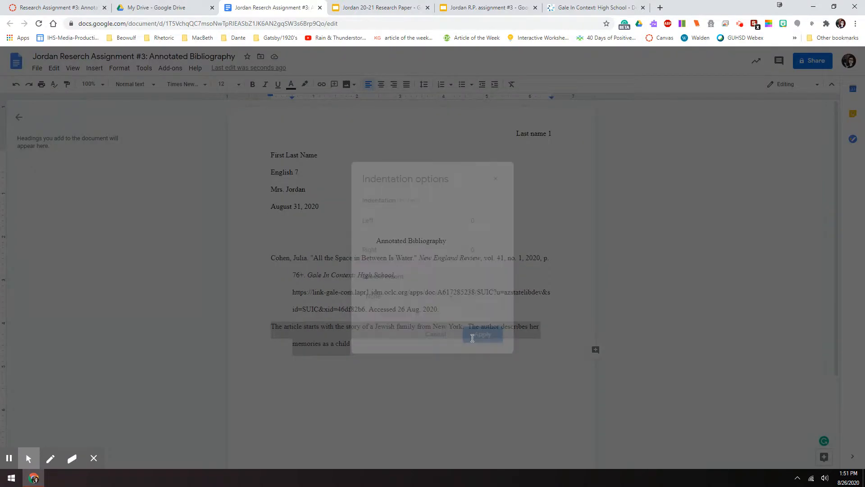
- Continue the summary after "child" with "growing up and how her mother had an abortion. She describes her adult life"
{"action": "left_click", "coordinate": [391, 354]}
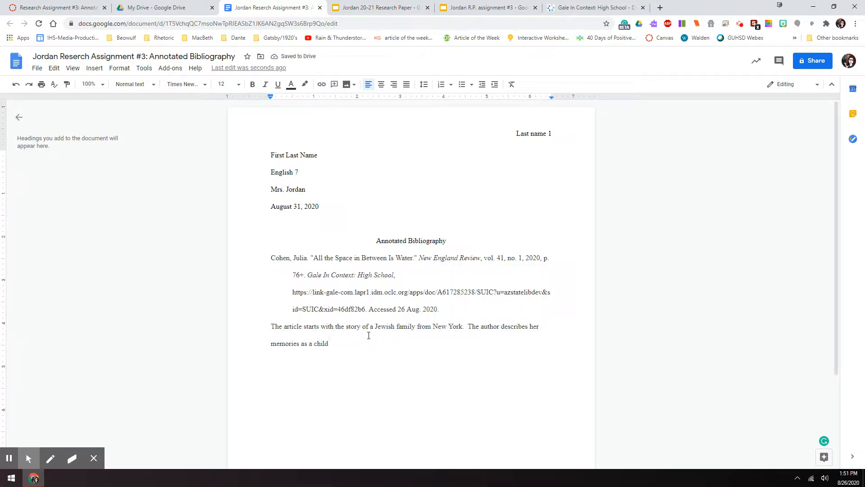
{"action": "type", "text": "growing up"}
{"action": "type", "text": "and how her mother had an abortion.  She "}
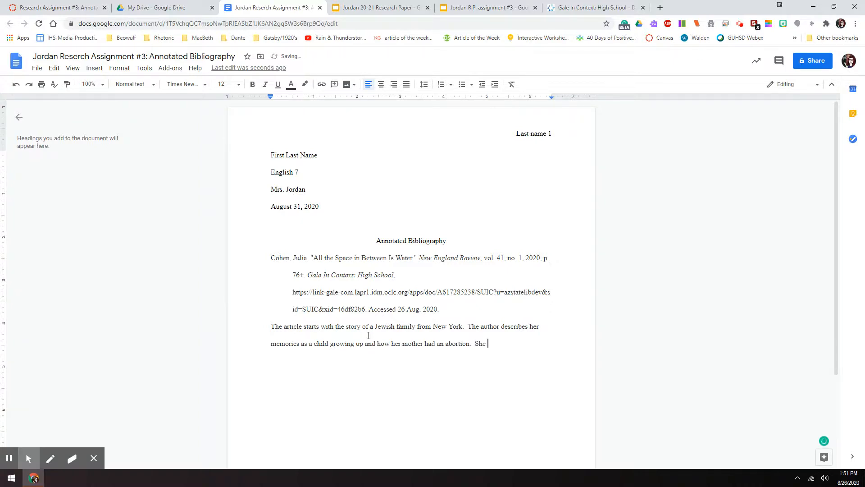
{"action": "type", "text": "descriv"}
{"action": "key", "text": "BackSpace"}
{"action": "type", "text": "bes her adult life"}
- Complete the summary with "and her relationship with a new boyfriend. She ends up pregnant and gets an abortion because her relationship is so new."
{"action": "type", "text": " and her relationship w"}
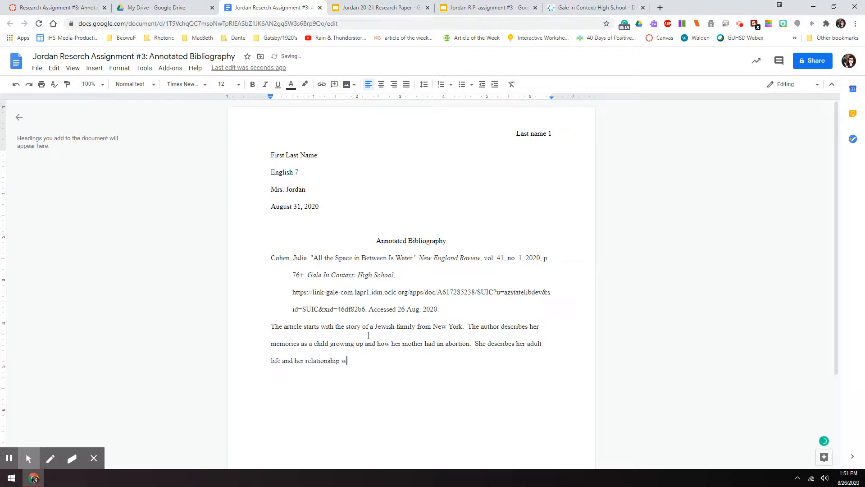
{"action": "type", "text": "ith a new boyfriend.  She ends up pregnant and gets an ab"}
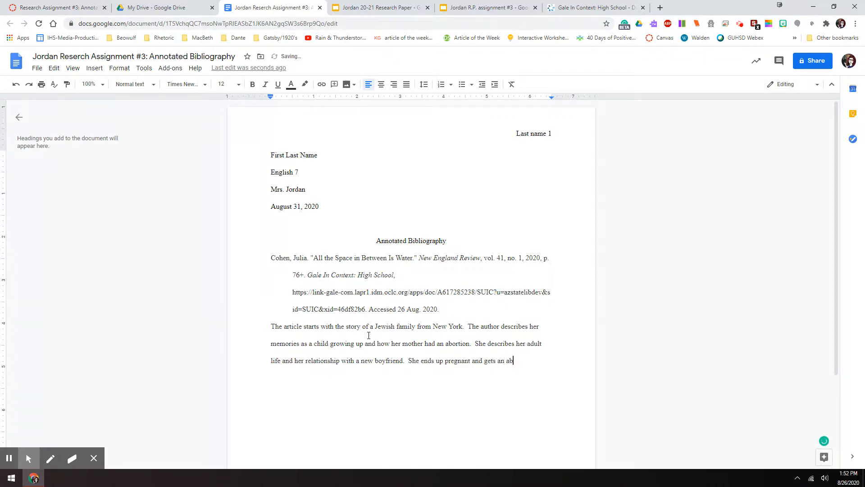
{"action": "type", "text": "ortion"}
{"action": "key", "text": "BackSpace"}
{"action": "key", "text": "BackSpace"}
{"action": "key", "text": "BackSpace"}
{"action": "key", "text": "BackSpace"}
{"action": "key", "text": "BackSpace"}
{"action": "type", "text": "rtion"}
{"action": "type", "text": " beca"}
{"action": "type", "text": "use her relationship "}
{"action": "type", "text": "is so new."}
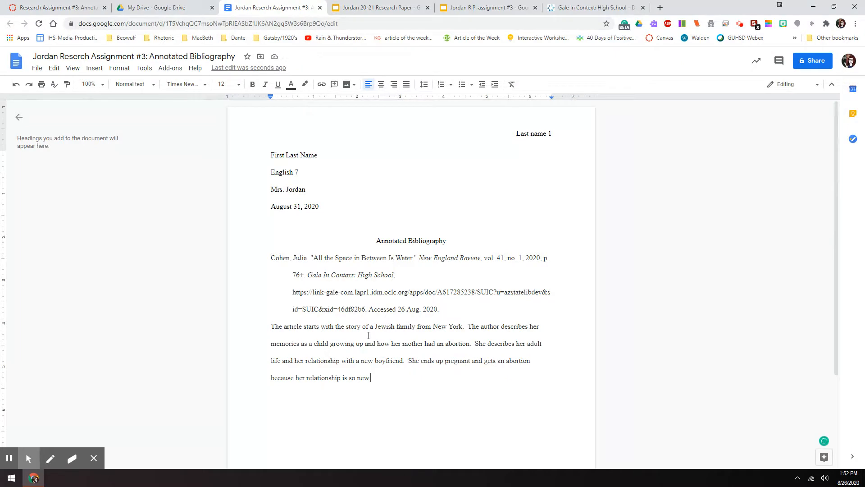
- Indent the first line of the summary paragraph and start a new paragraph with the same indent below it
{"action": "left_click", "coordinate": [268, 327]}
{"action": "key", "text": "Tab"}
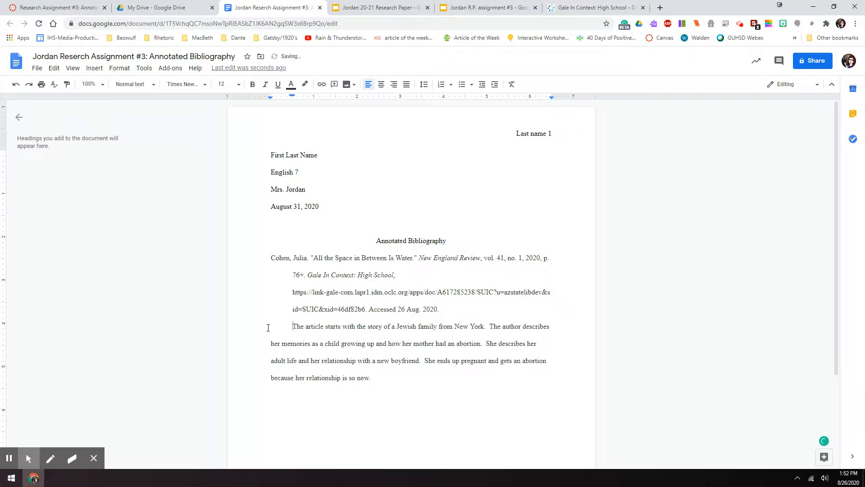
{"action": "left_click", "coordinate": [398, 379]}
{"action": "key", "text": "Return"}
{"action": "left_click_drag", "start_coordinate": [292, 327], "coordinate": [290, 392]}
{"action": "left_click", "coordinate": [291, 394]}
- Write "This article can help explain my problem because it will show a personal reaction to abortion and how it can affect others."
{"action": "type", "text": "This article can help explain my problem"}
{"action": "key", "text": "BackSpace"}
{"action": "key", "text": "BackSpace"}
{"action": "key", "text": "BackSpace"}
{"action": "key", "text": "BackSpace"}
{"action": "type", "text": "le"}
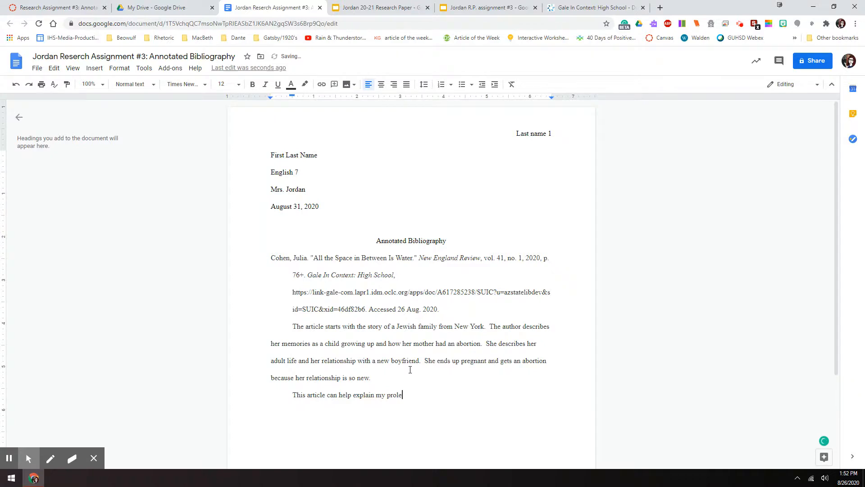
{"action": "key", "text": "BackSpace"}
{"action": "key", "text": "BackSpace"}
{"action": "type", "text": "blem b"}
{"action": "type", "text": "ecause it will show a personal reaction to abortion "}
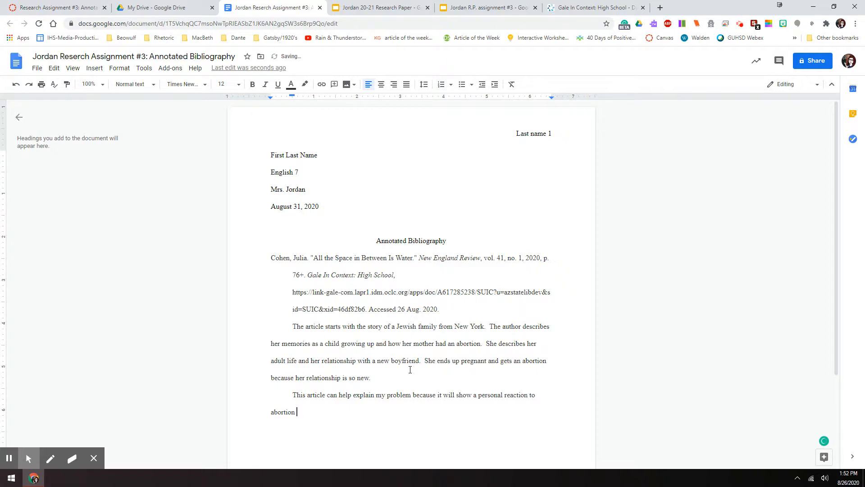
{"action": "type", "text": "and how it can affect others."}
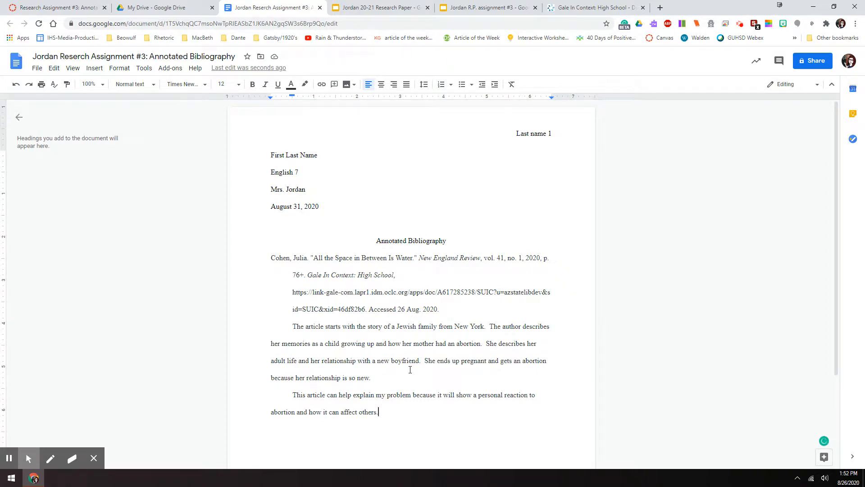
{"action": "left_click_drag", "start_coordinate": [294, 327], "coordinate": [383, 385]}
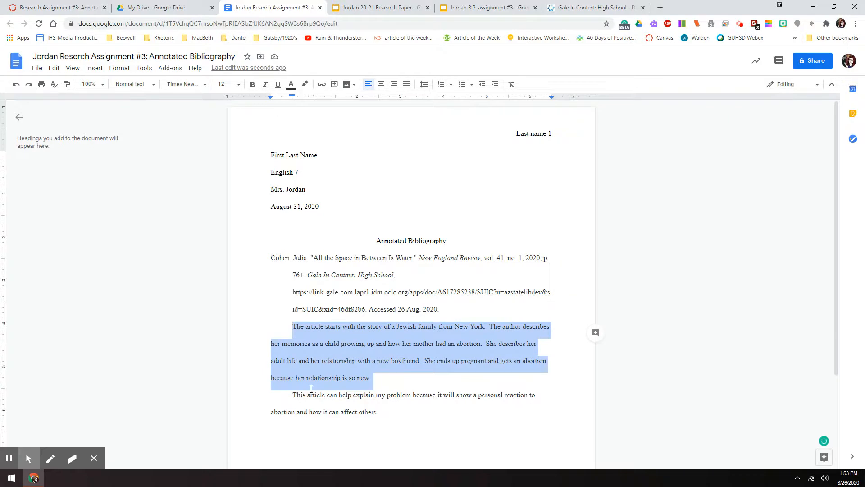
{"action": "left_click", "coordinate": [294, 395]}
{"action": "left_click_drag", "start_coordinate": [294, 395], "coordinate": [392, 416]}
- Start a new line after the usefulness paragraph, and open the Roe v. Wade article from the Abortion topic results in Gale In Context
{"action": "left_click", "coordinate": [392, 415]}
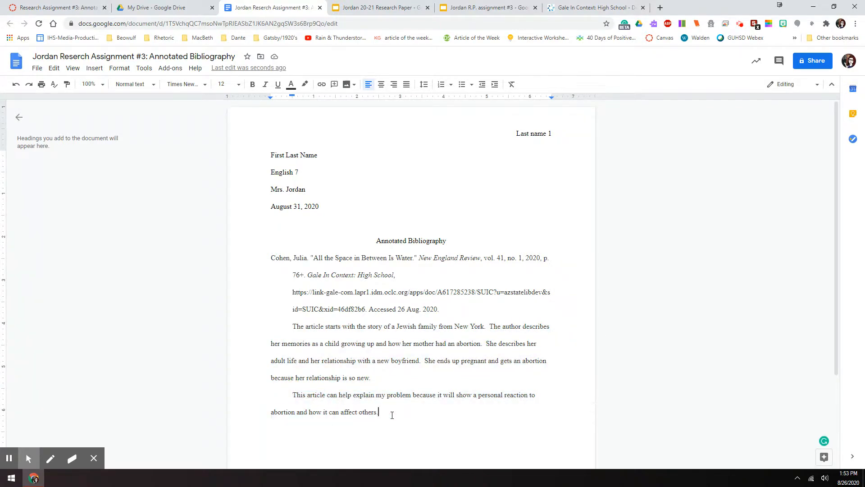
{"action": "key", "text": "Return"}
{"action": "left_click", "coordinate": [584, 6]}
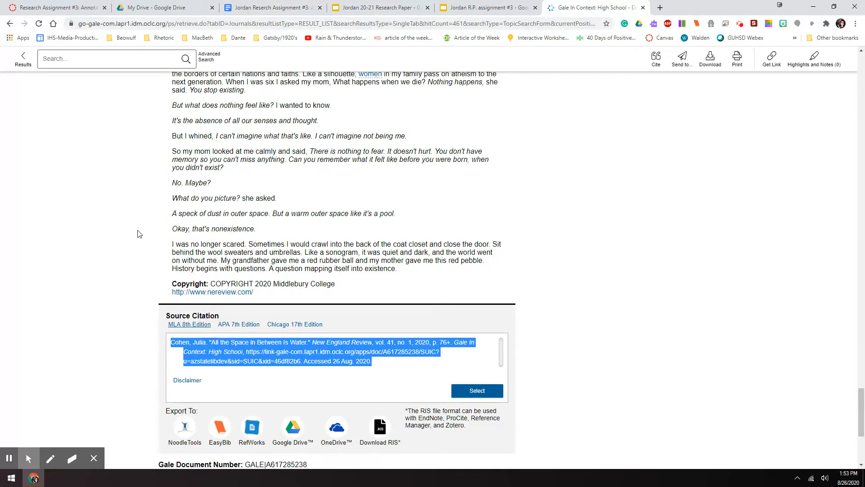
{"action": "scroll", "coordinate": [90, 135], "scroll_direction": "up", "scroll_amount": 2}
{"action": "left_click", "coordinate": [25, 61]}
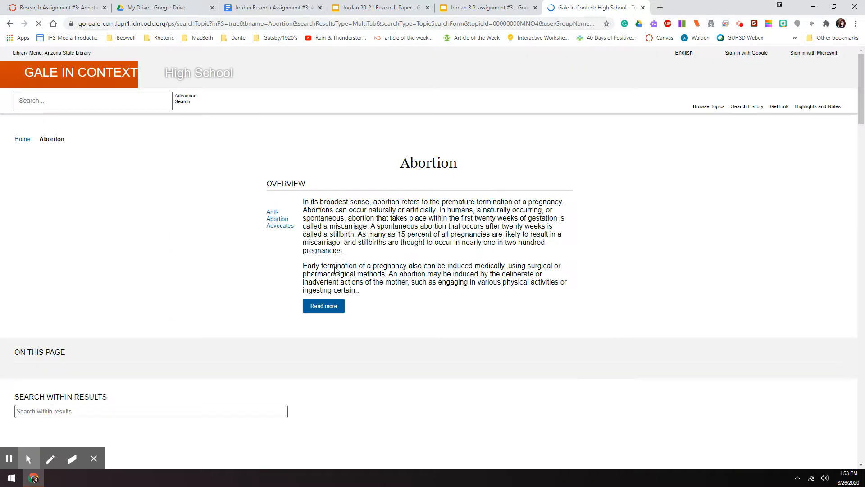
{"action": "scroll", "coordinate": [336, 266], "scroll_direction": "down", "scroll_amount": 10}
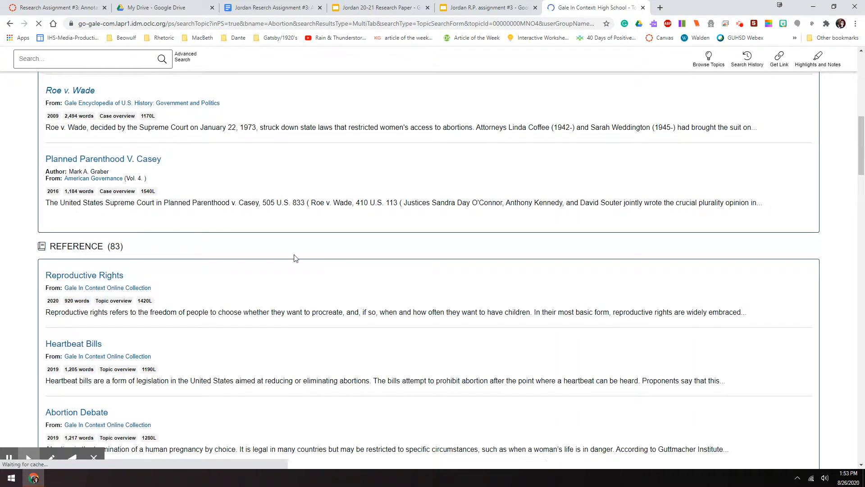
{"action": "left_click", "coordinate": [79, 92]}
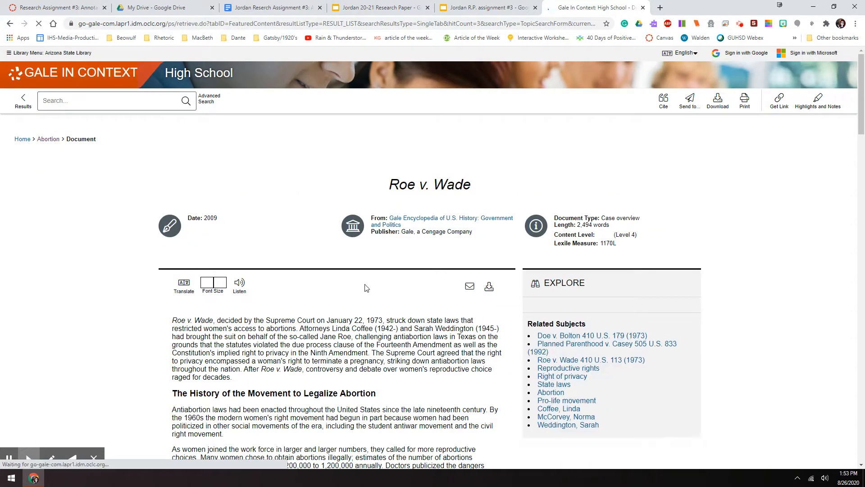
- Copy the MLA 8th Edition source citation of the Roe v. Wade article
{"action": "scroll", "coordinate": [398, 279], "scroll_direction": "down", "scroll_amount": 10}
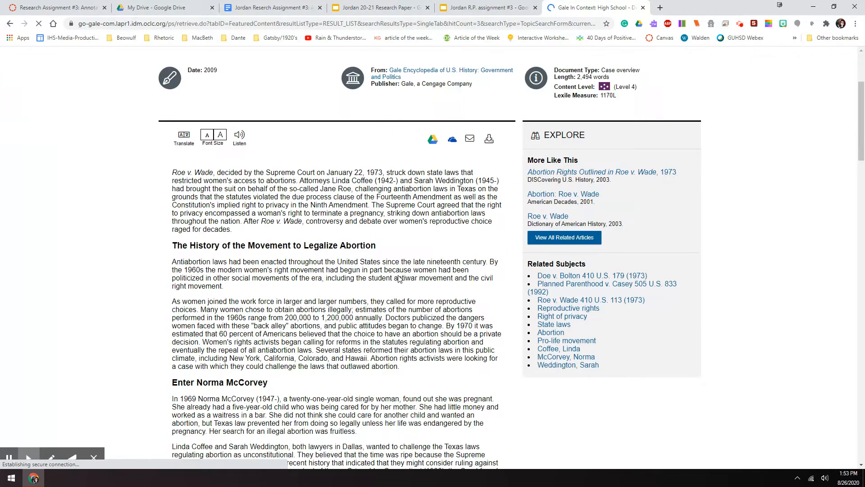
{"action": "scroll", "coordinate": [398, 278], "scroll_direction": "down", "scroll_amount": 20}
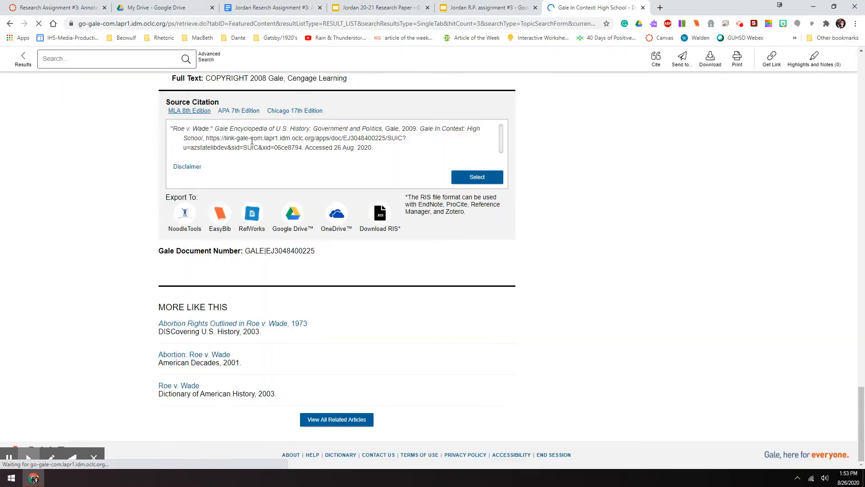
{"action": "left_click", "coordinate": [186, 111]}
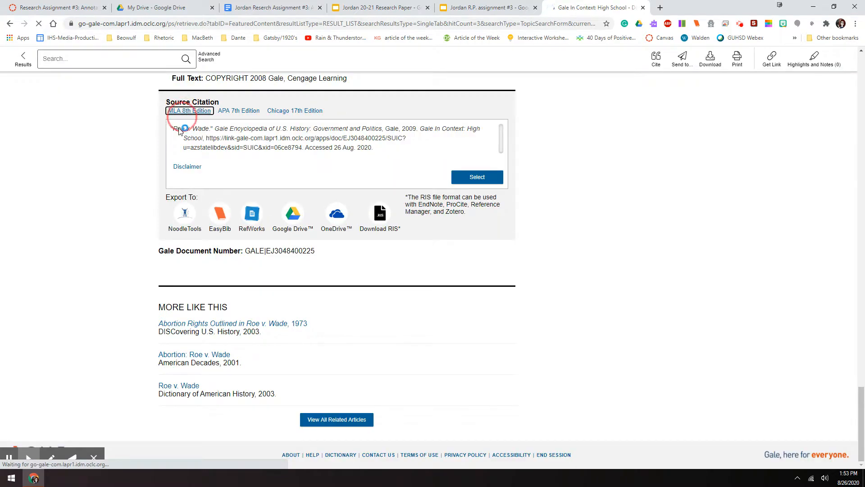
{"action": "left_click", "coordinate": [488, 179]}
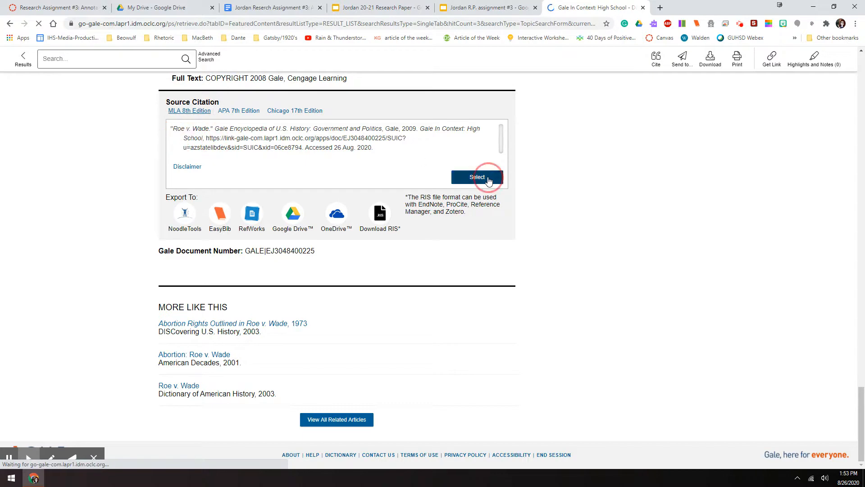
{"action": "right_click", "coordinate": [299, 140]}
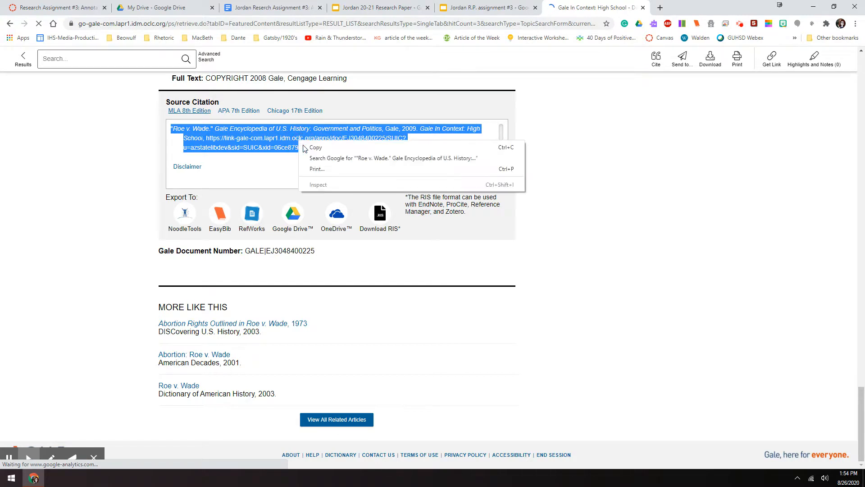
{"action": "left_click", "coordinate": [313, 149]}
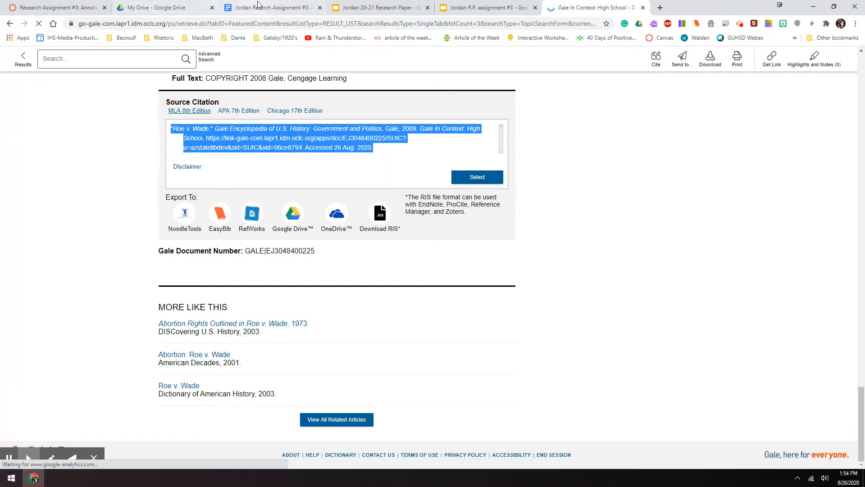
- Paste the Roe v. Wade citation below the usefulness paragraph in the Google Docs annotated bibliography
{"action": "left_click", "coordinate": [270, 8]}
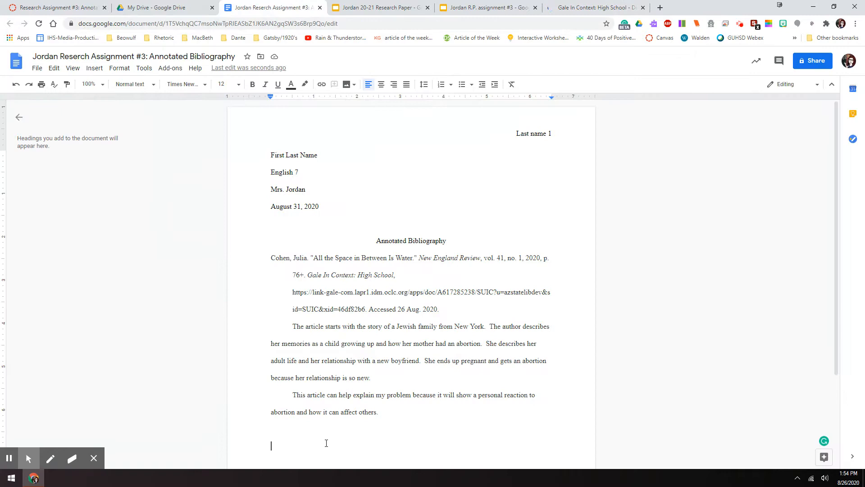
{"action": "right_click", "coordinate": [328, 408]}
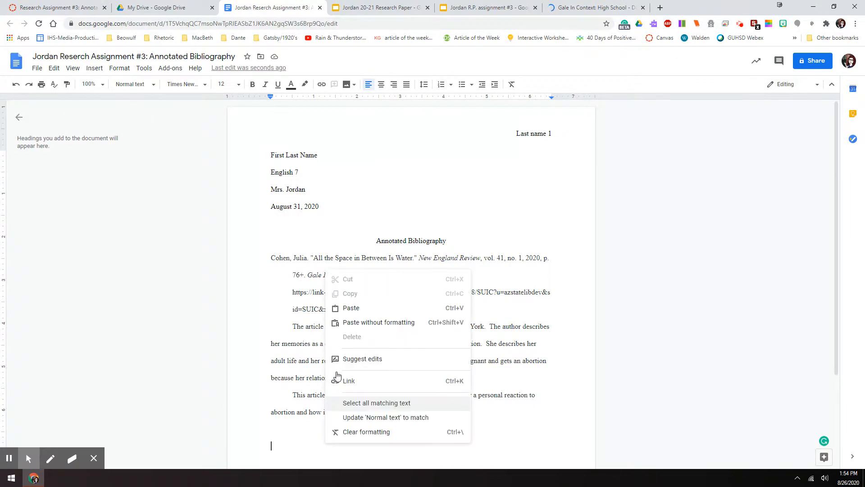
{"action": "left_click", "coordinate": [363, 308]}
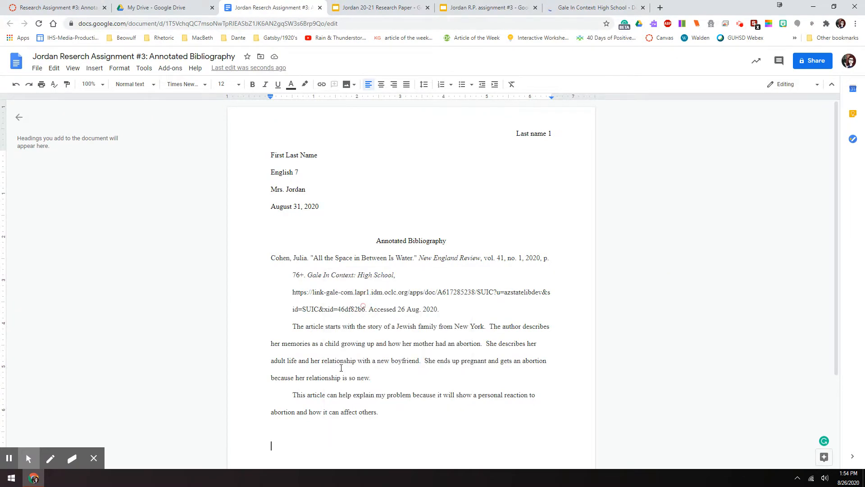
- Format the pasted Roe v. Wade citation in Times New Roman, size 12
{"action": "left_click_drag", "start_coordinate": [396, 428], "coordinate": [251, 377]}
{"action": "left_click", "coordinate": [206, 85]}
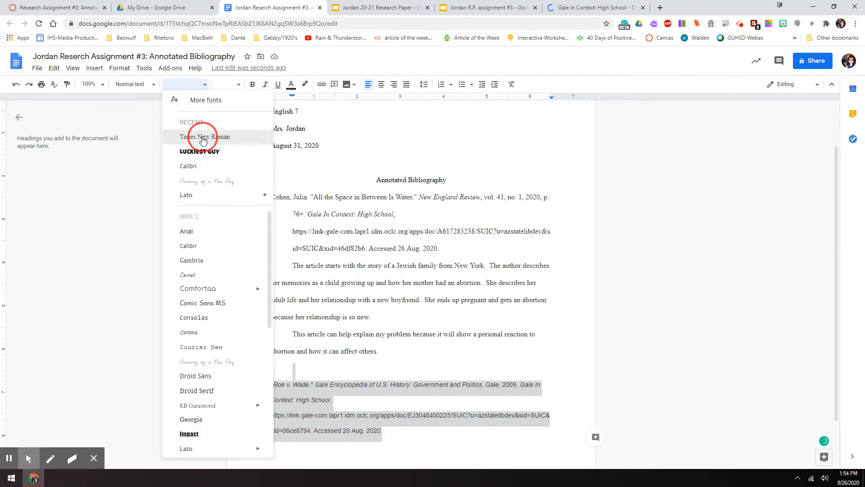
{"action": "left_click", "coordinate": [227, 85]}
{"action": "left_click", "coordinate": [224, 159]}
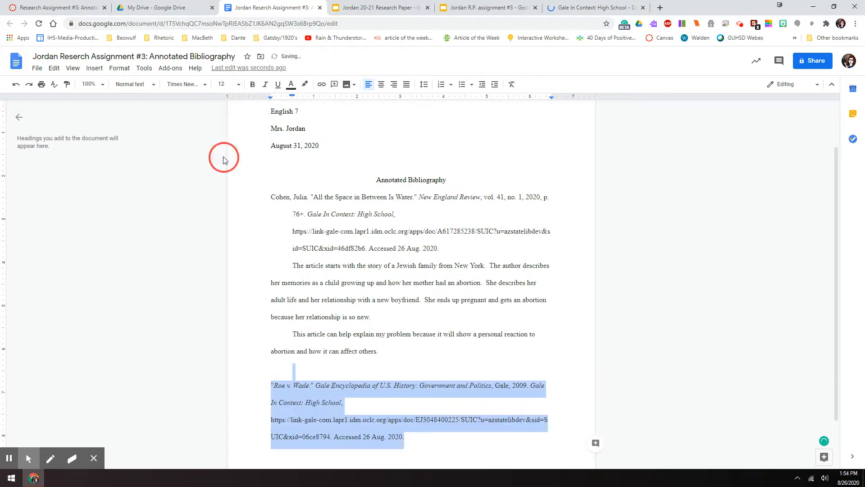
- Give the Roe v. Wade citation a 0.5-inch hanging indent with a left indentation of 0
{"action": "left_click", "coordinate": [119, 68]}
{"action": "left_click", "coordinate": [142, 118]}
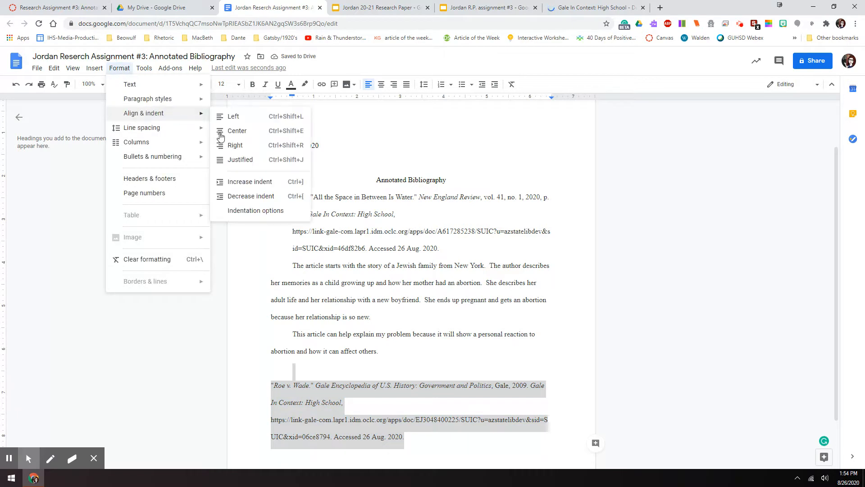
{"action": "left_click", "coordinate": [251, 212]}
{"action": "left_click", "coordinate": [406, 300]}
{"action": "left_click", "coordinate": [406, 332]}
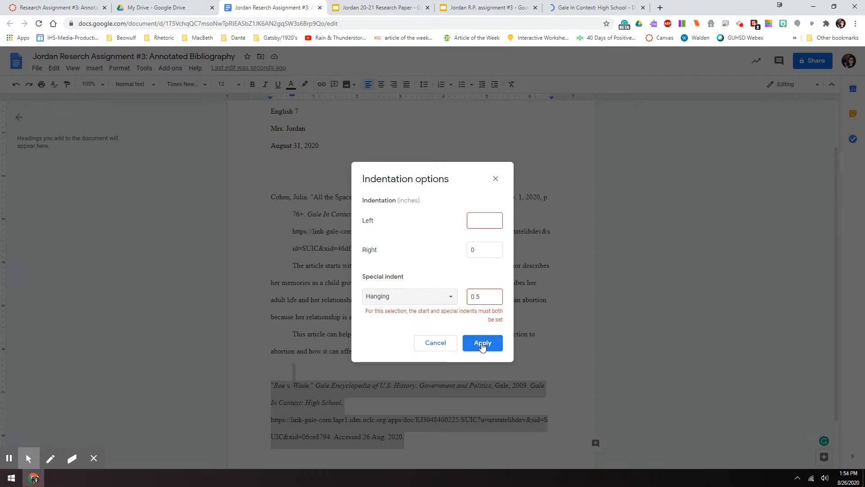
{"action": "left_click", "coordinate": [487, 224]}
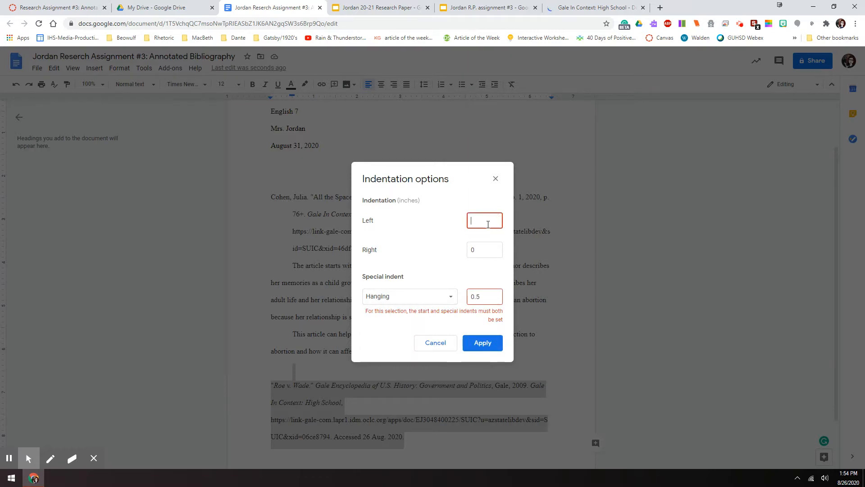
{"action": "type", "text": "0"}
{"action": "left_click", "coordinate": [482, 341]}
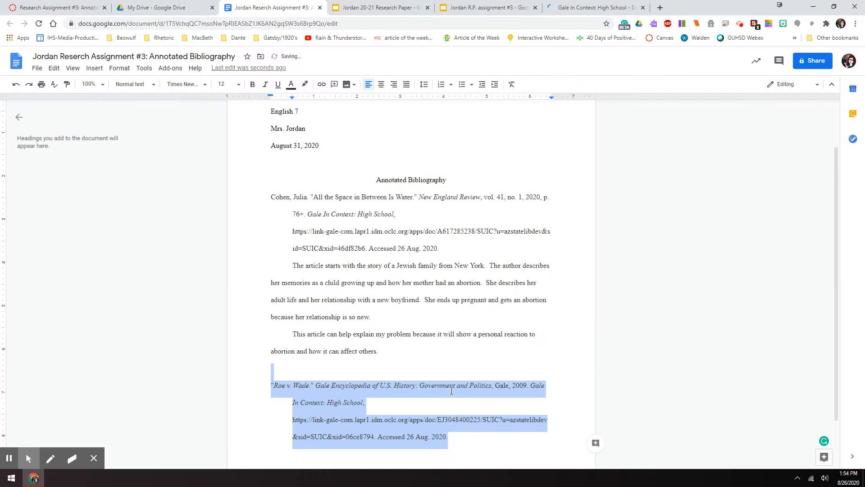
{"action": "left_click", "coordinate": [444, 386]}
{"action": "scroll", "coordinate": [445, 384], "scroll_direction": "down", "scroll_amount": 2}
{"action": "left_click", "coordinate": [324, 388]}
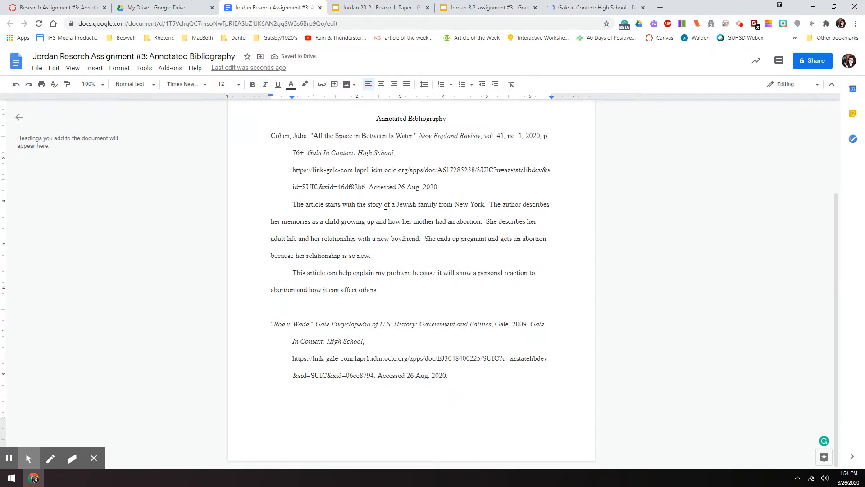
{"action": "scroll", "coordinate": [437, 266], "scroll_direction": "up", "scroll_amount": 4}
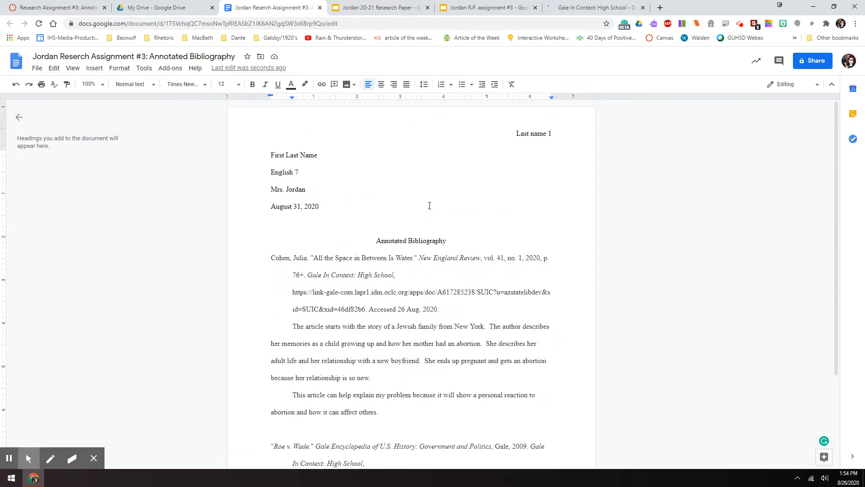
{"action": "scroll", "coordinate": [381, 388], "scroll_direction": "down", "scroll_amount": 4}
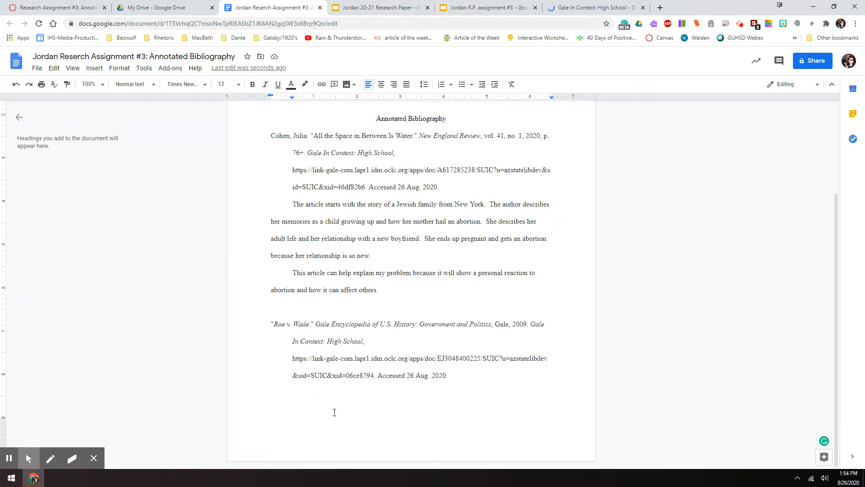
{"action": "left_click_drag", "start_coordinate": [271, 324], "coordinate": [309, 325]}
{"action": "left_click", "coordinate": [462, 373]}
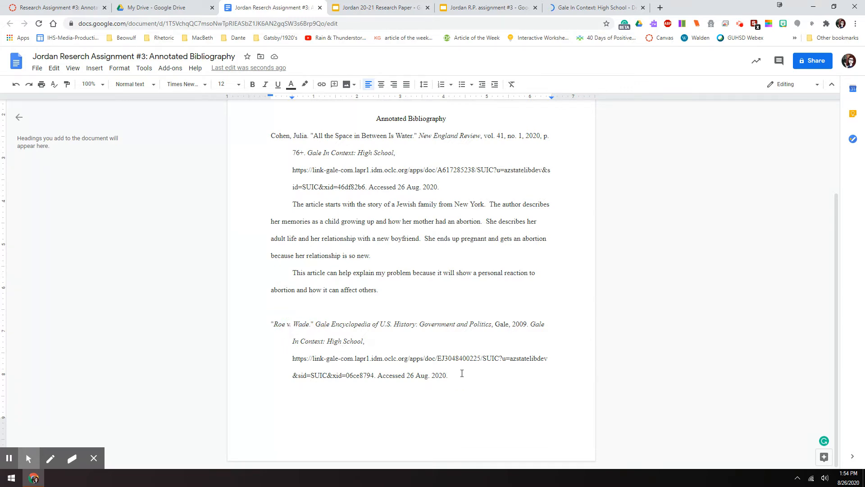